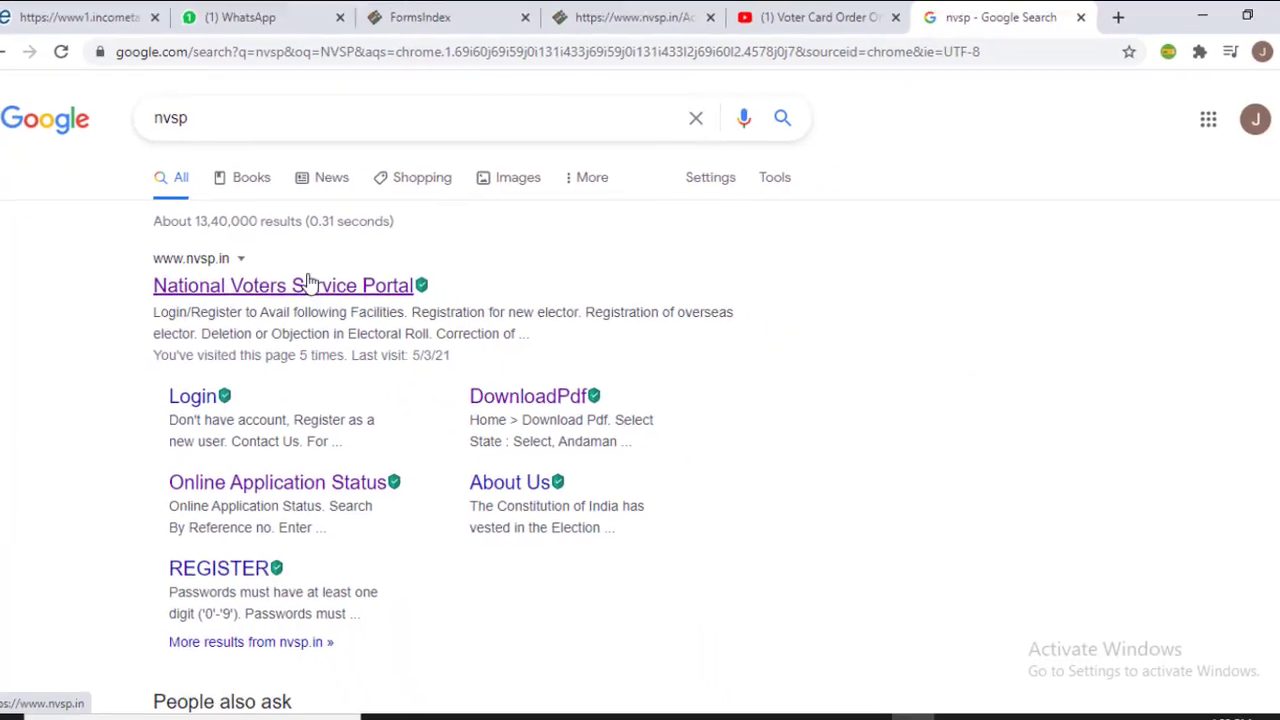
- Open the National Voters Service Portal from the search results and go to its new-user registration form
click(264, 292)
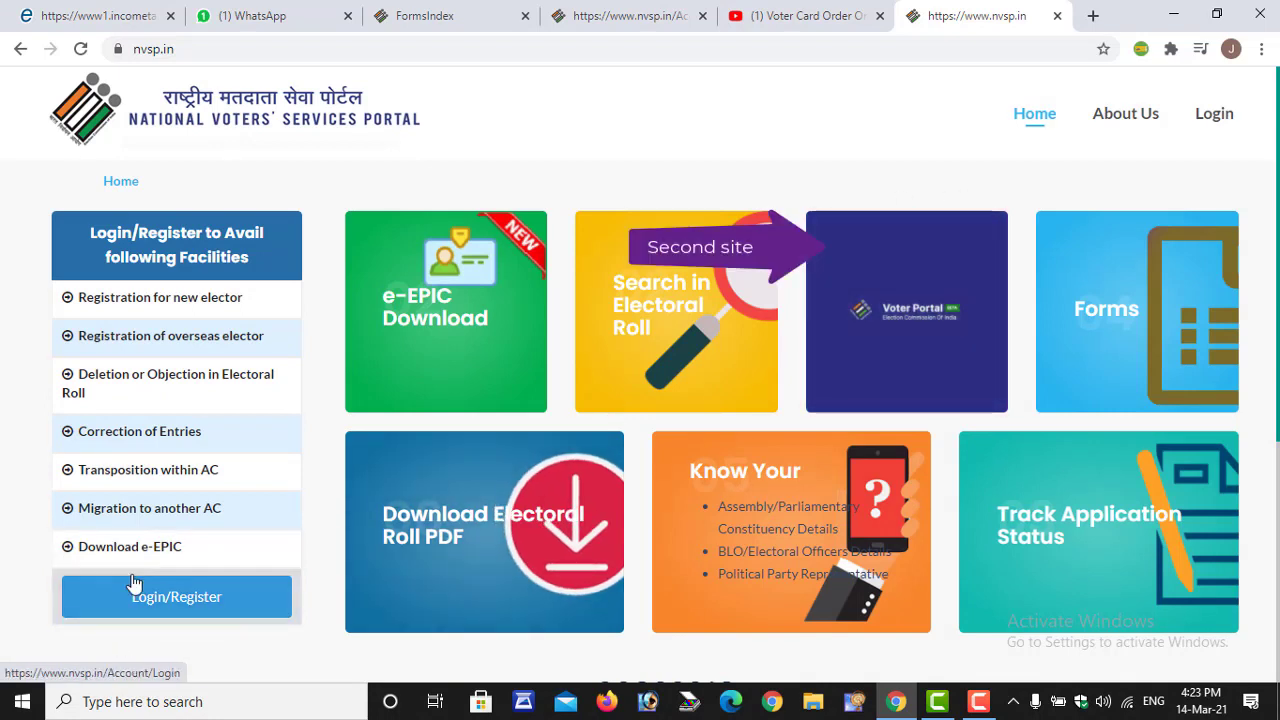
click(178, 611)
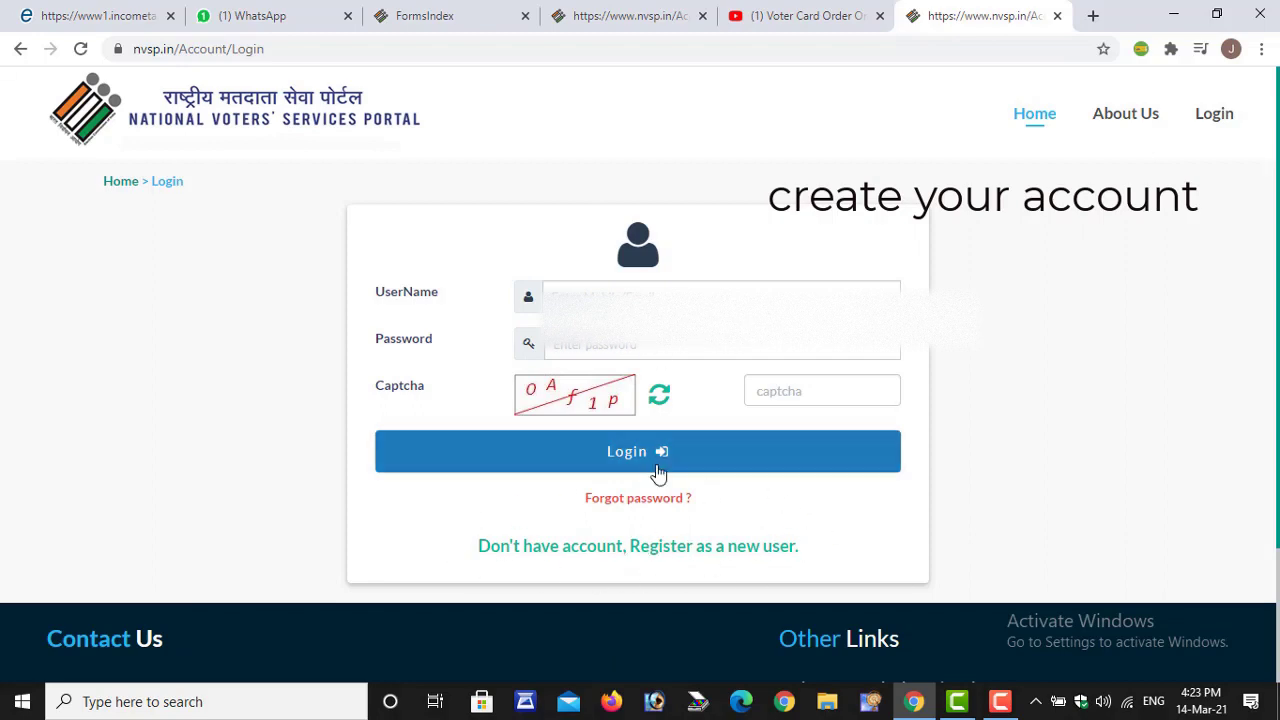
click(675, 557)
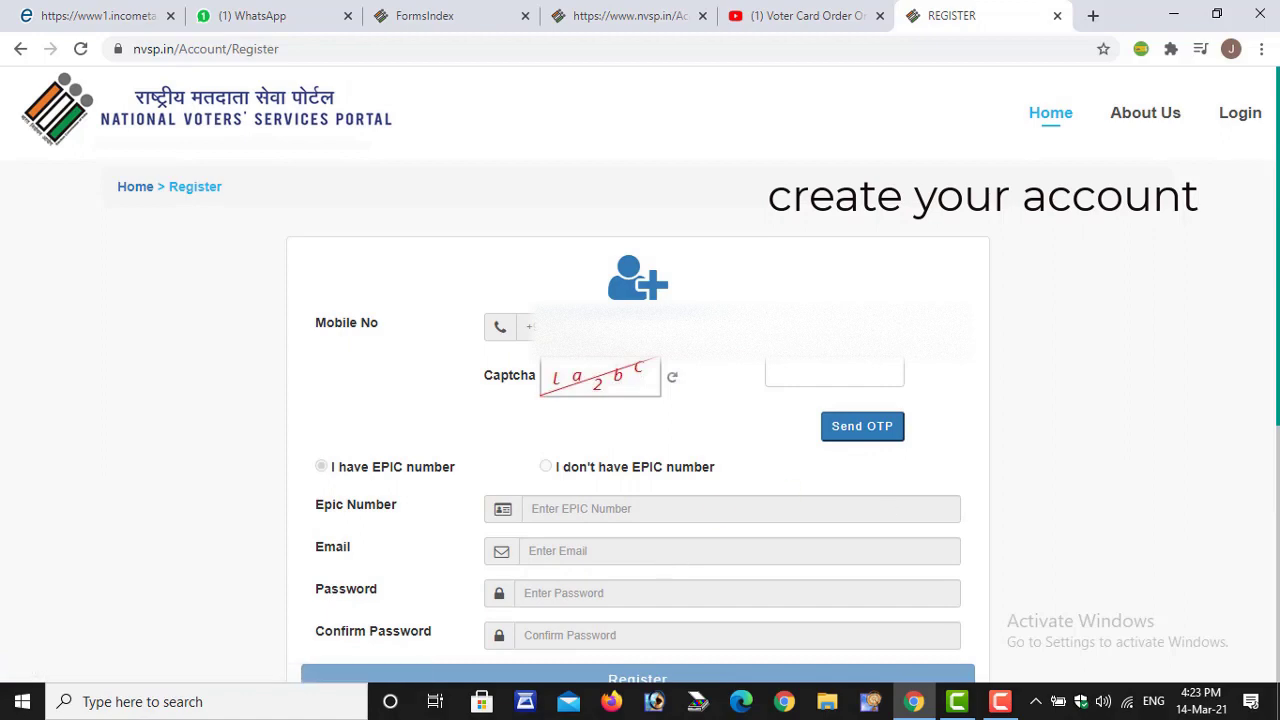
- Enter the mobile number and the captcha text in the registration form and send the OTP
scroll(640, 400, down, 1)
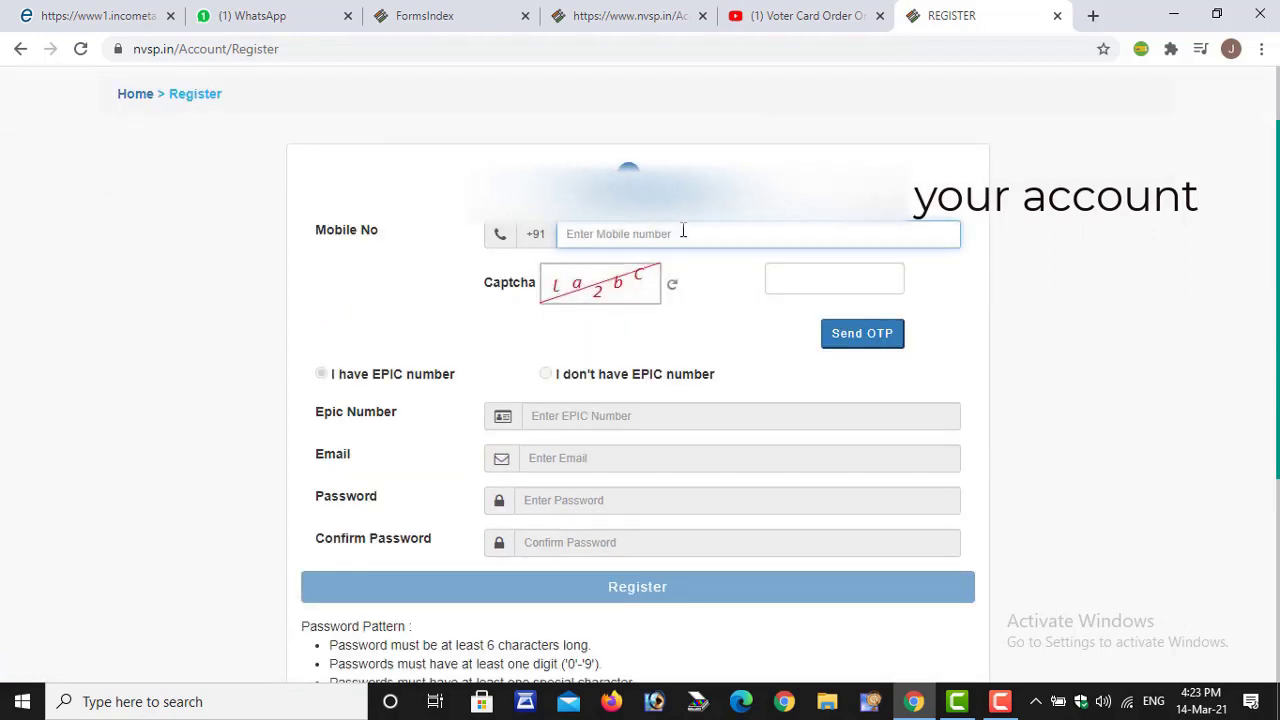
text(7)
key(BackSpace)
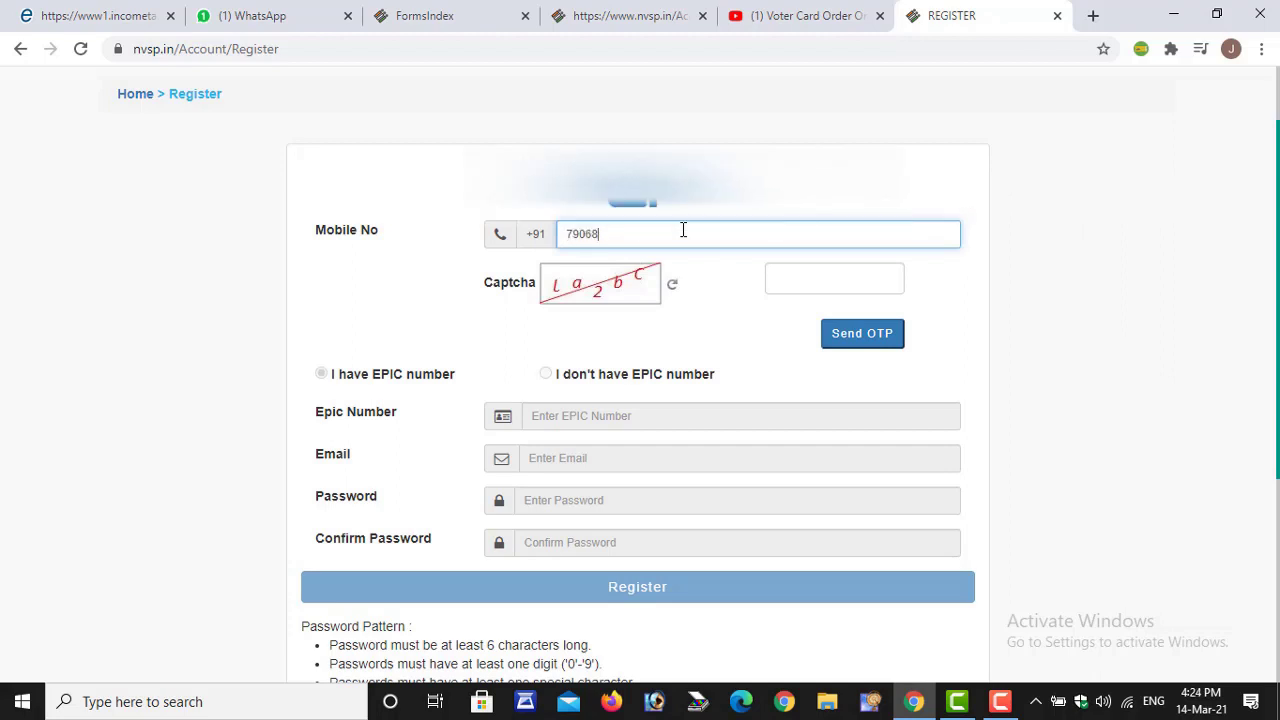
text(97114)
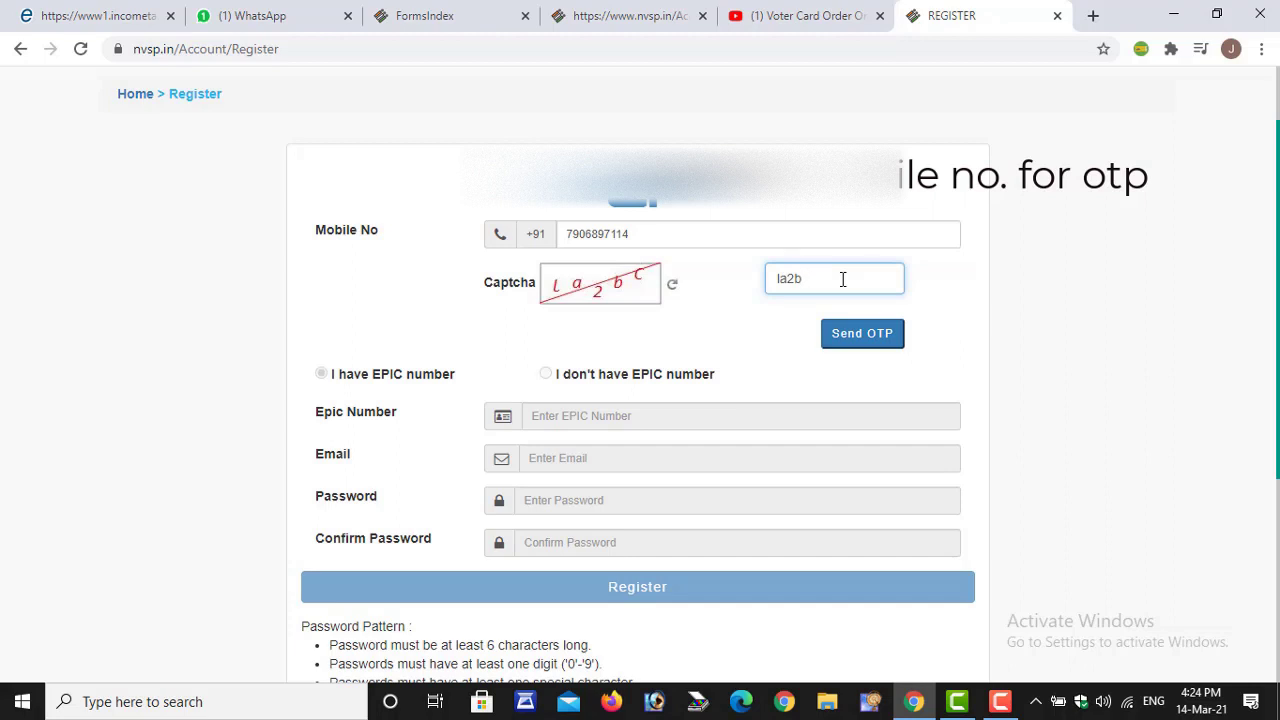
click(837, 342)
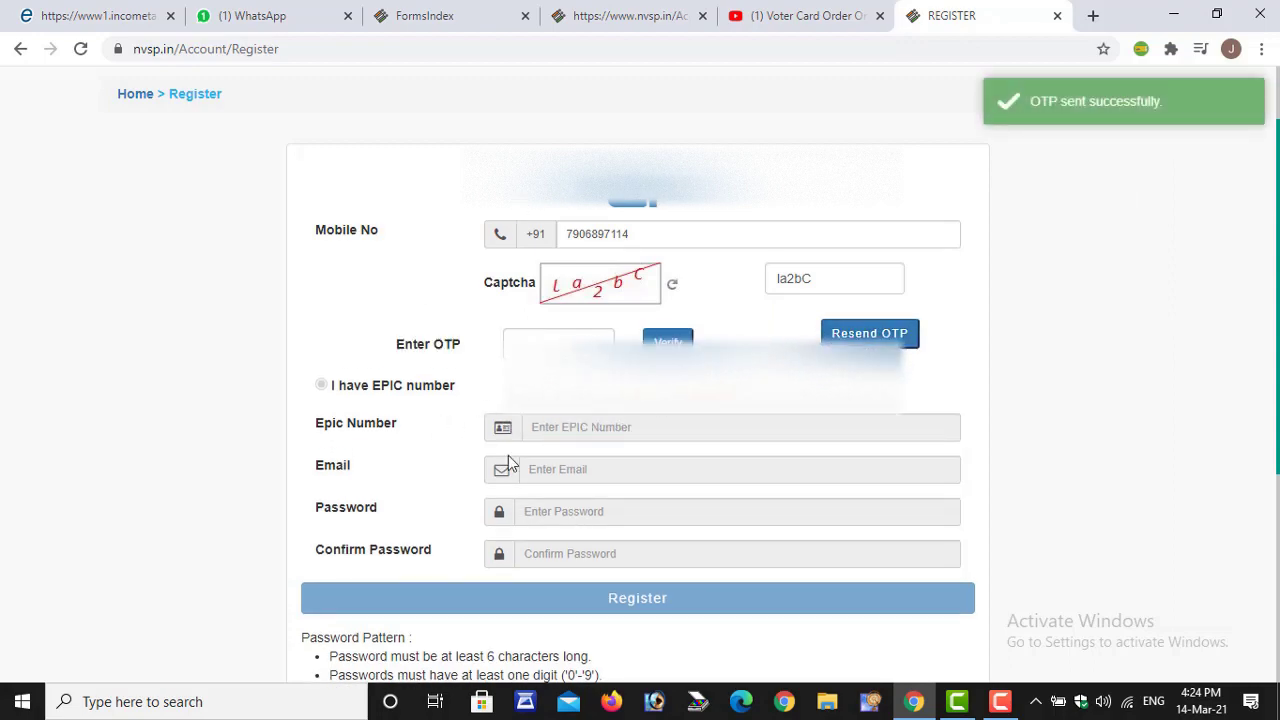
- Read the password pattern rules below the registration form
scroll(659, 255, down, 3)
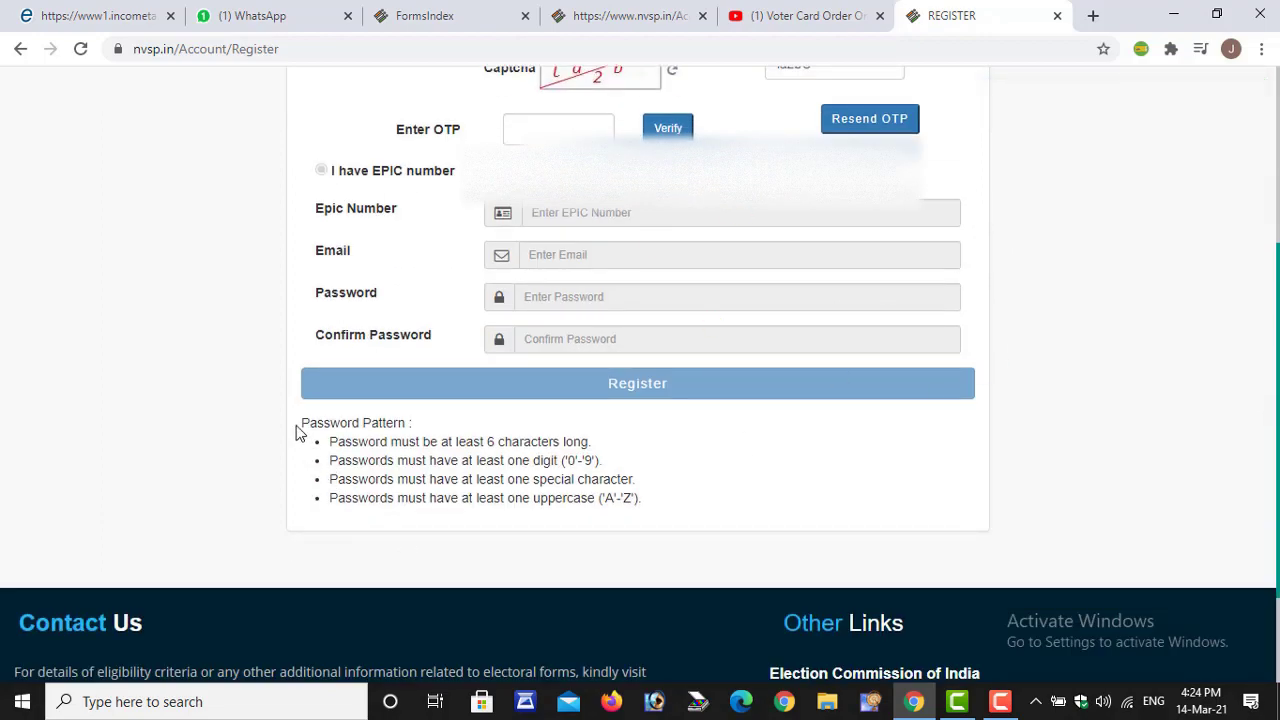
drag(296, 432, 637, 540)
click(810, 513)
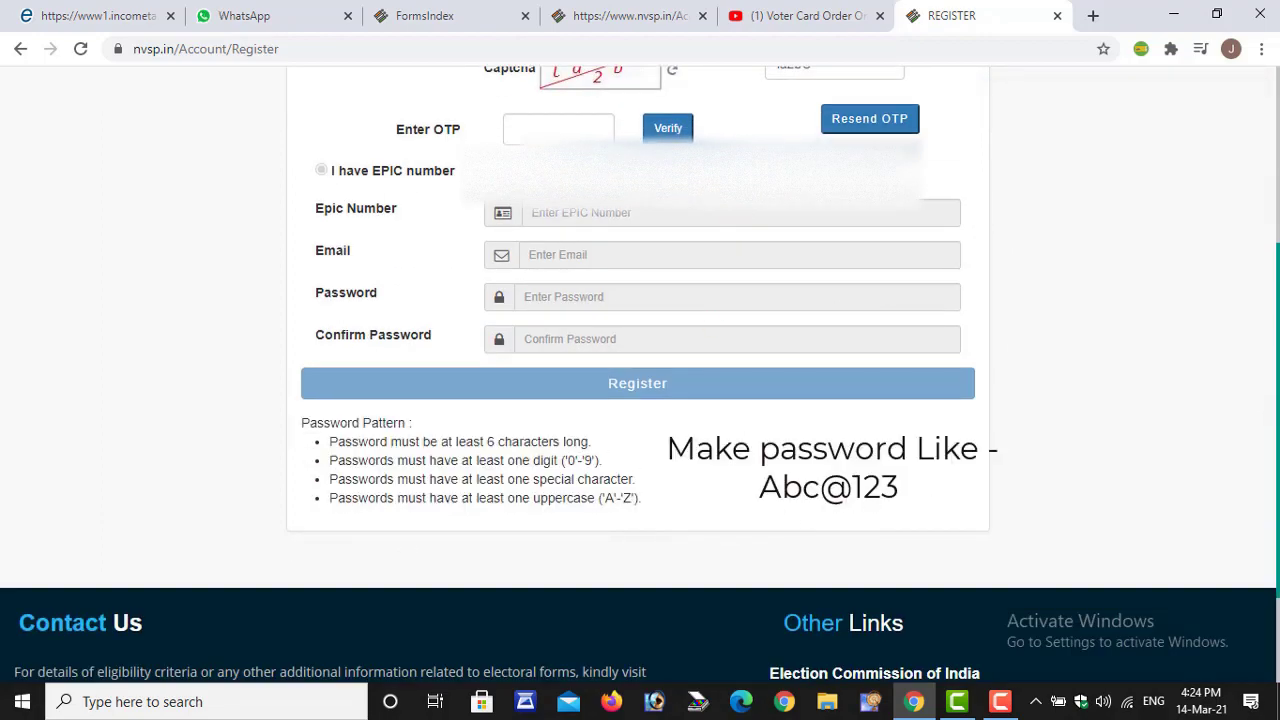
scroll(337, 477, up, 1)
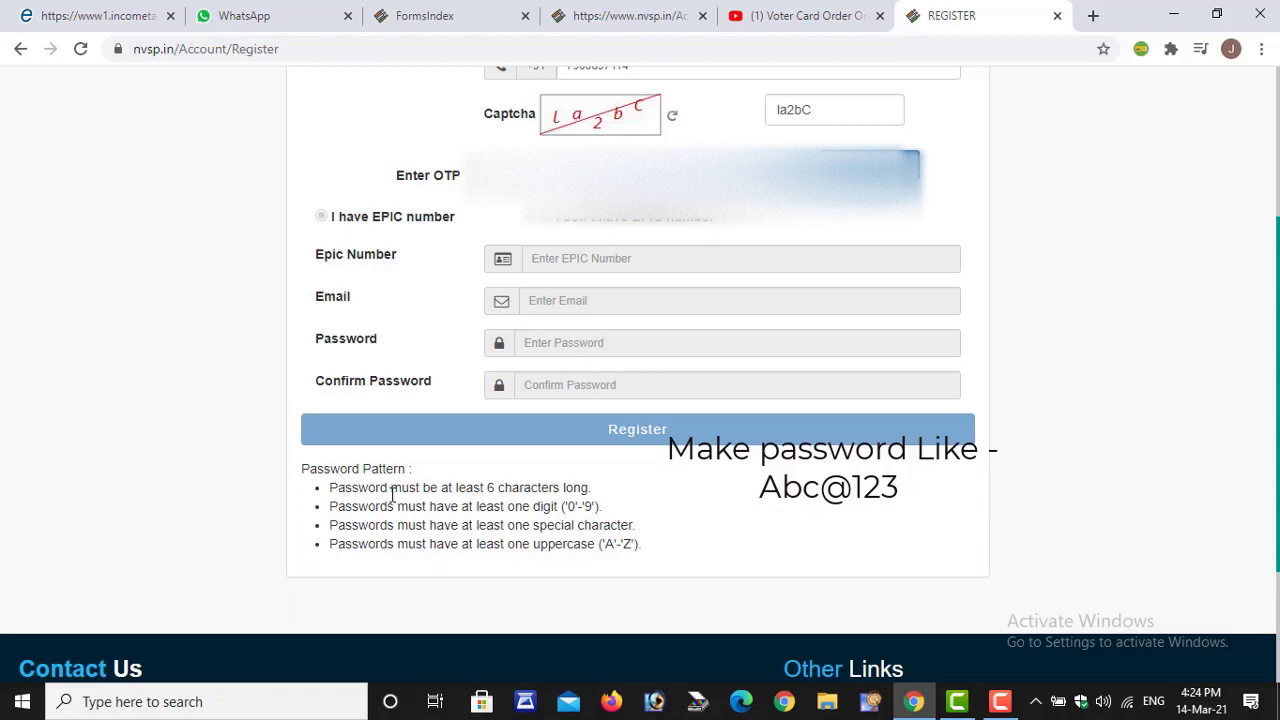
scroll(1128, 220, up, 3)
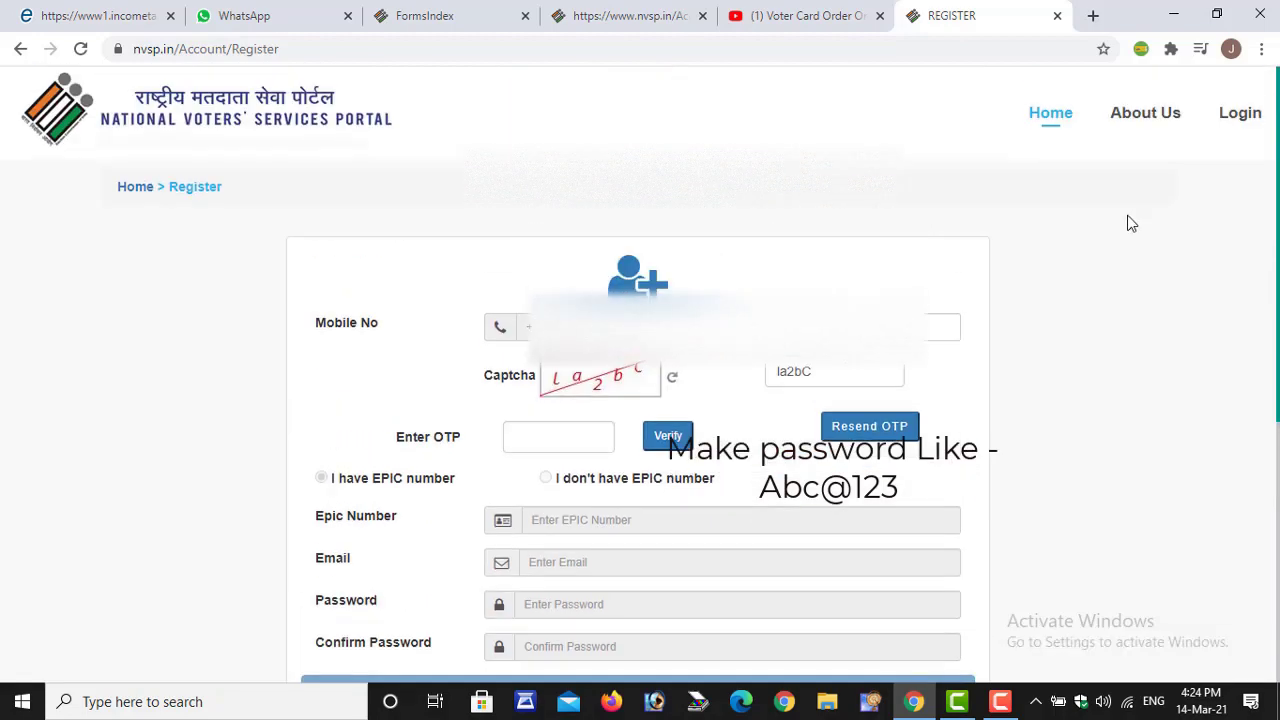
- Go to the portal's login form and enter the account password
click(1237, 116)
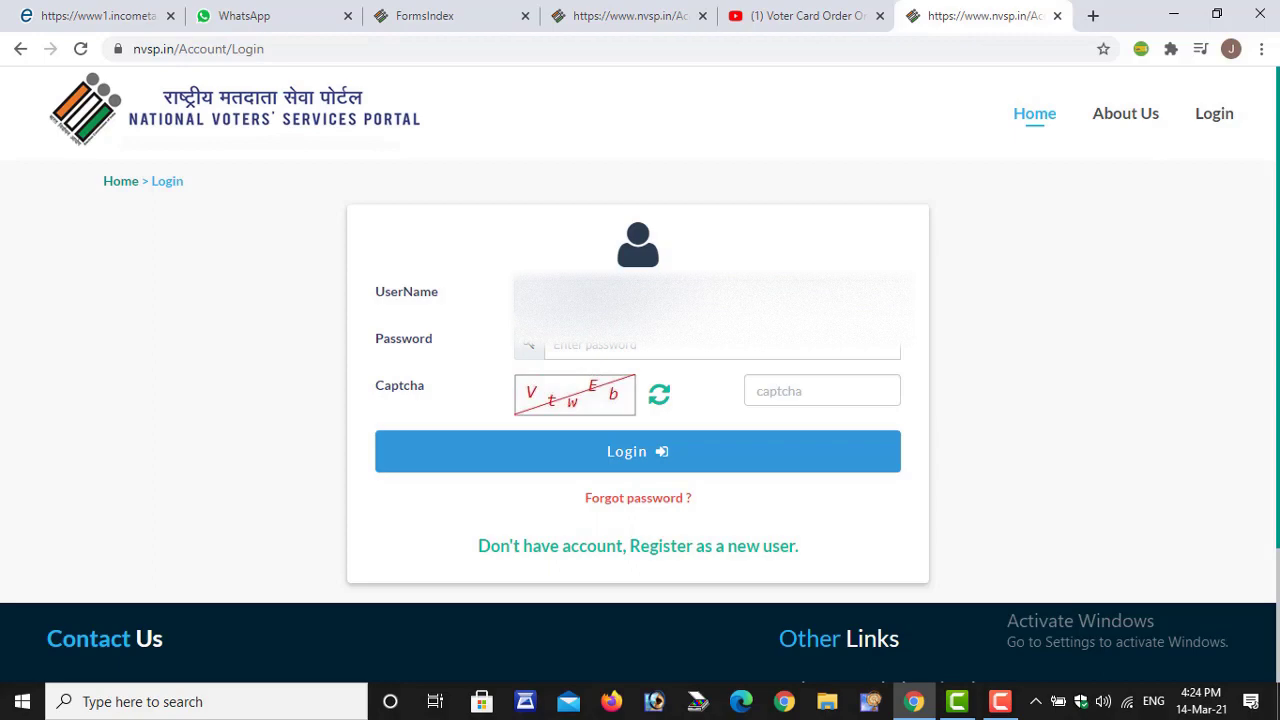
click(620, 344)
text(•)
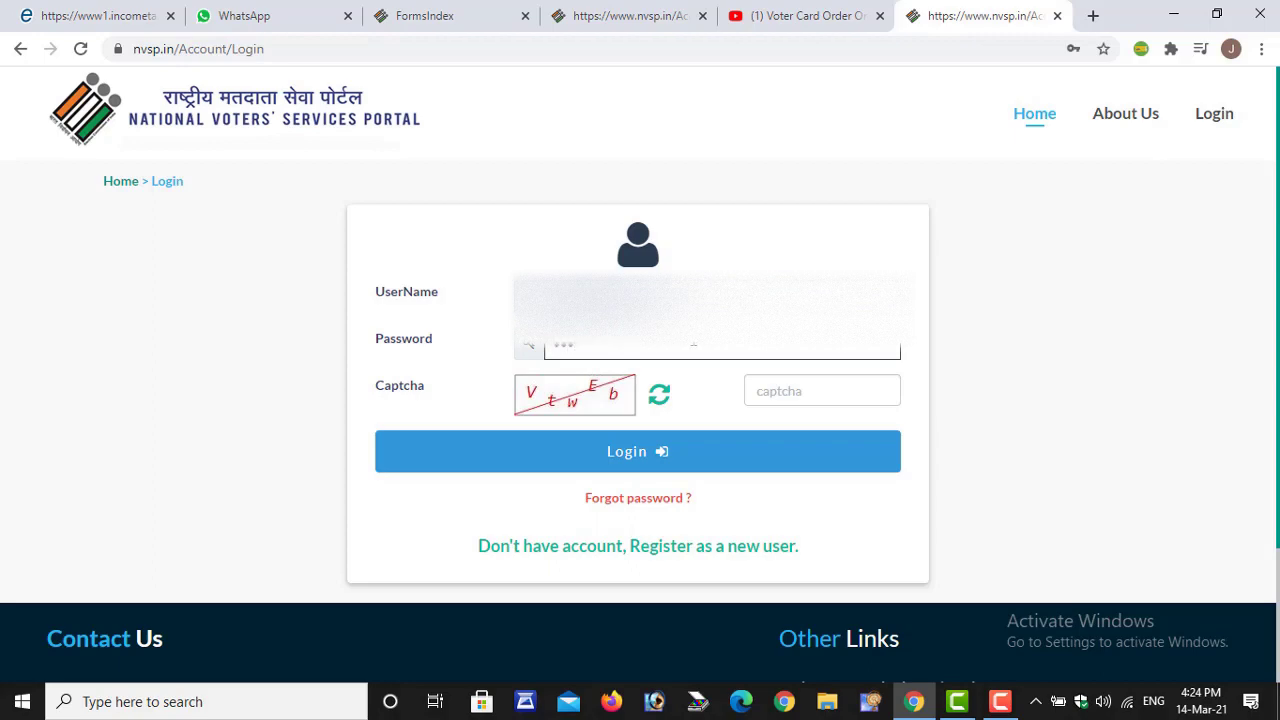
key(BackSpace)
key(BackSpace)
key(BackSpace)
text(•)
- Fill in the captcha text shown in the login form and log in to the account
click(847, 394)
text(V)
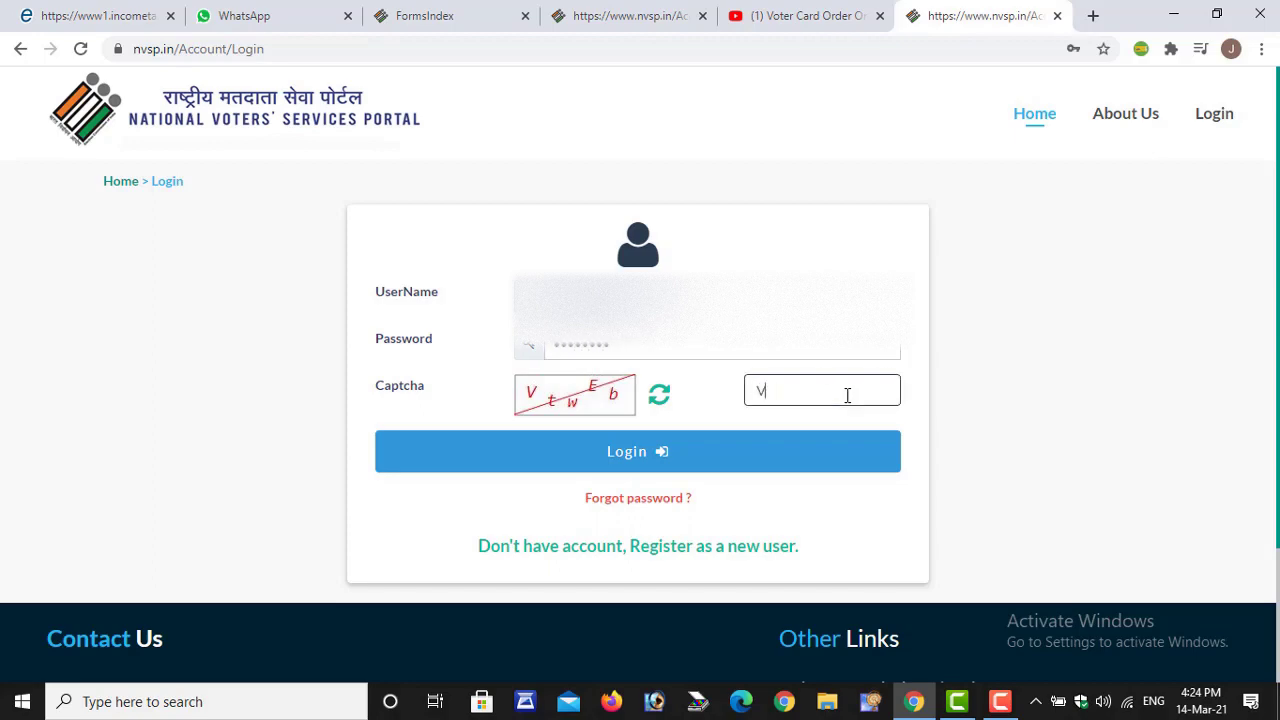
text(twEb)
key(Tab)
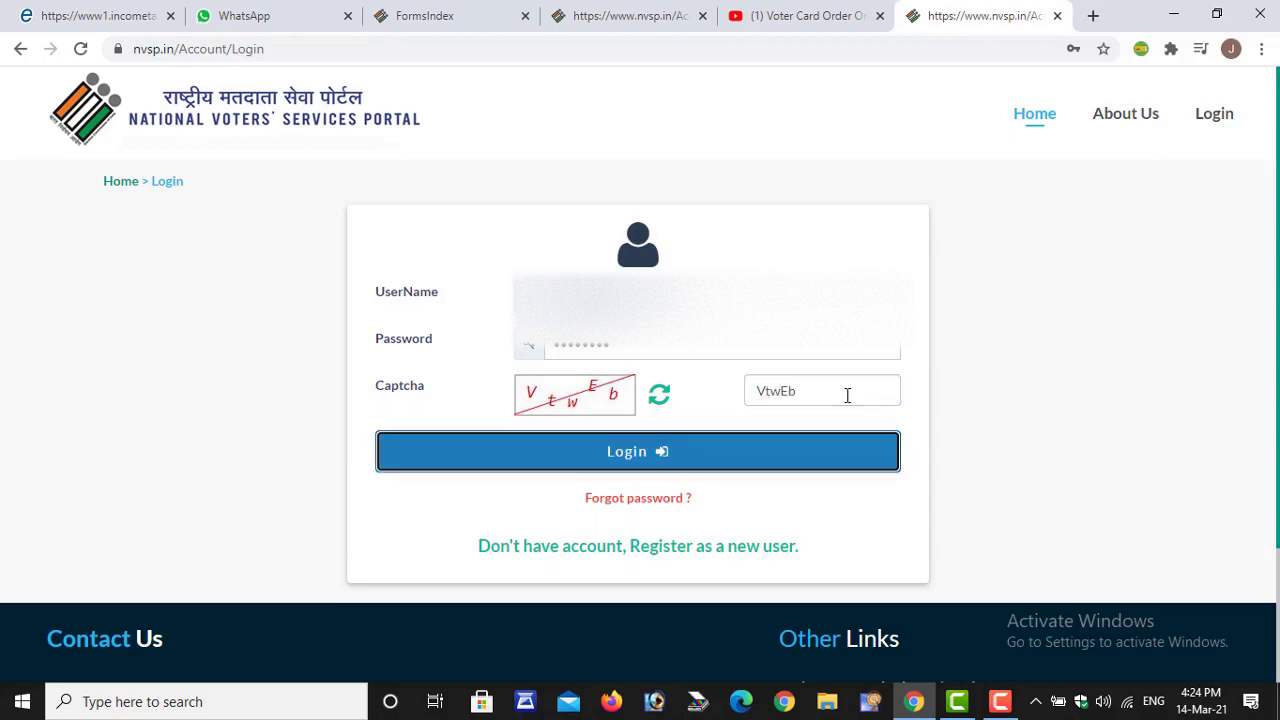
key(Return)
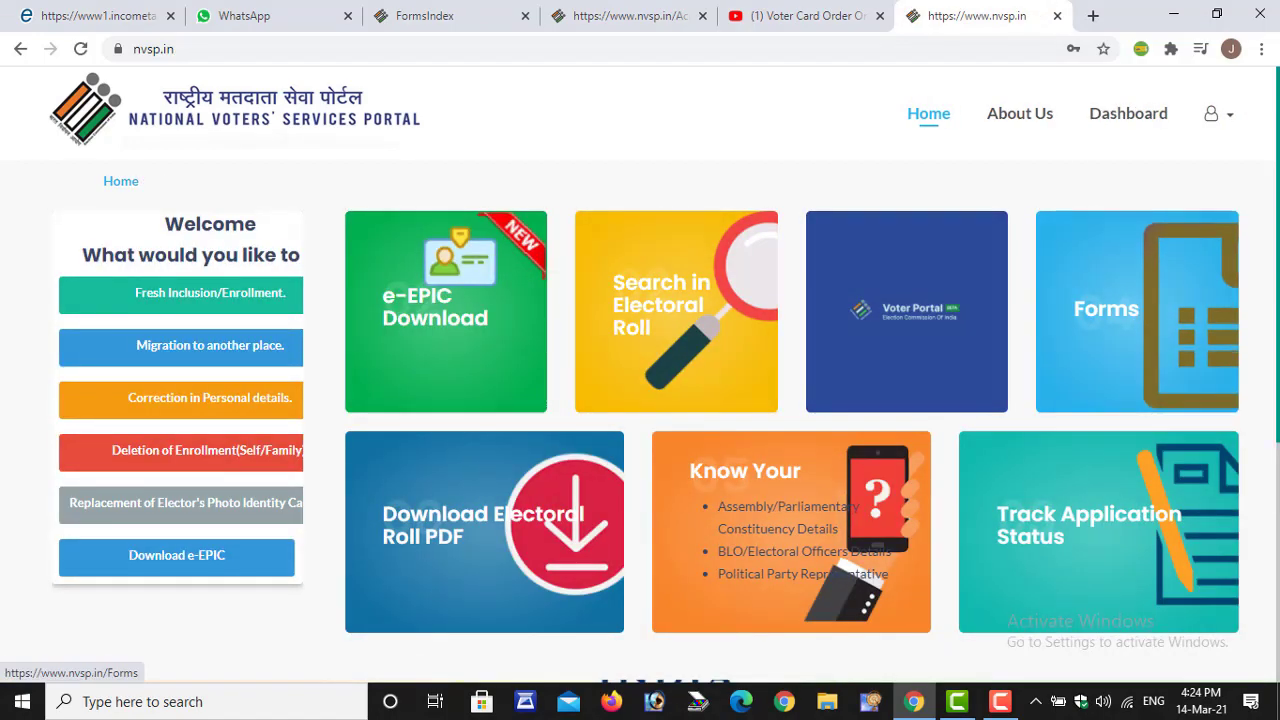
- Start a Replacement of Elector's Photo Identity Card application for Family, using the family member's EPIC number
scroll(980, 234, down, 1)
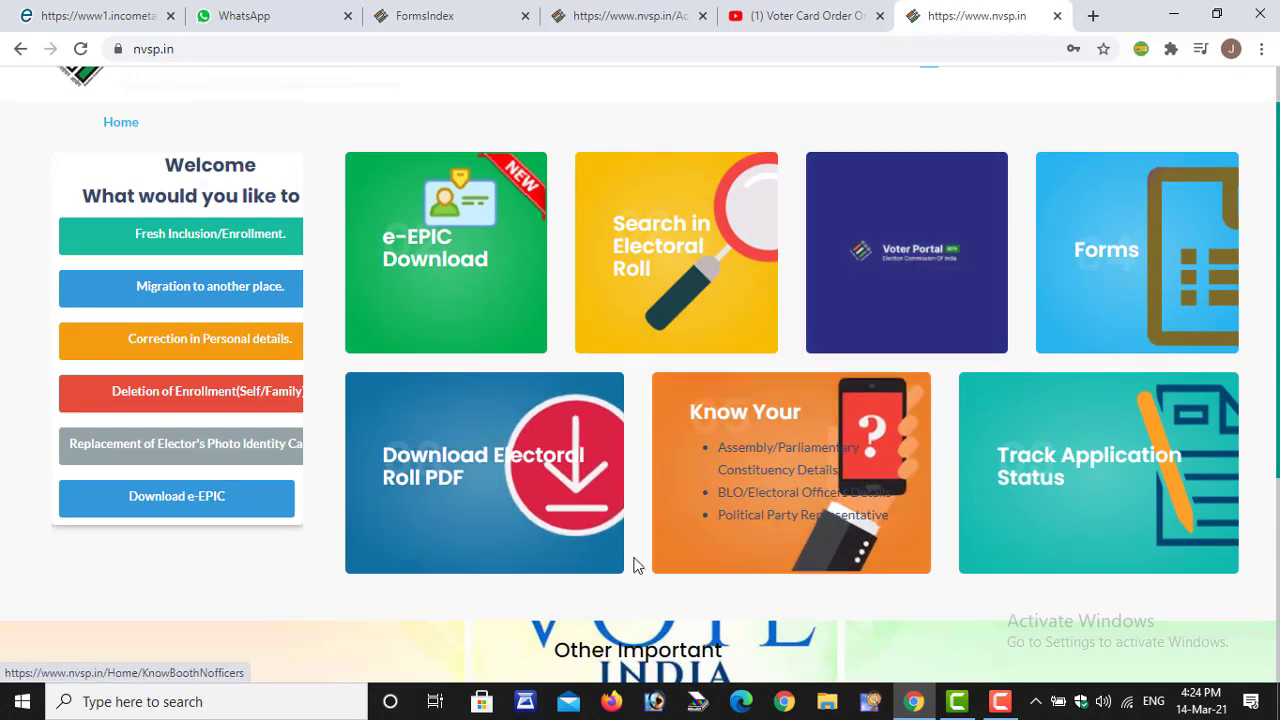
scroll(1100, 480, down, 3)
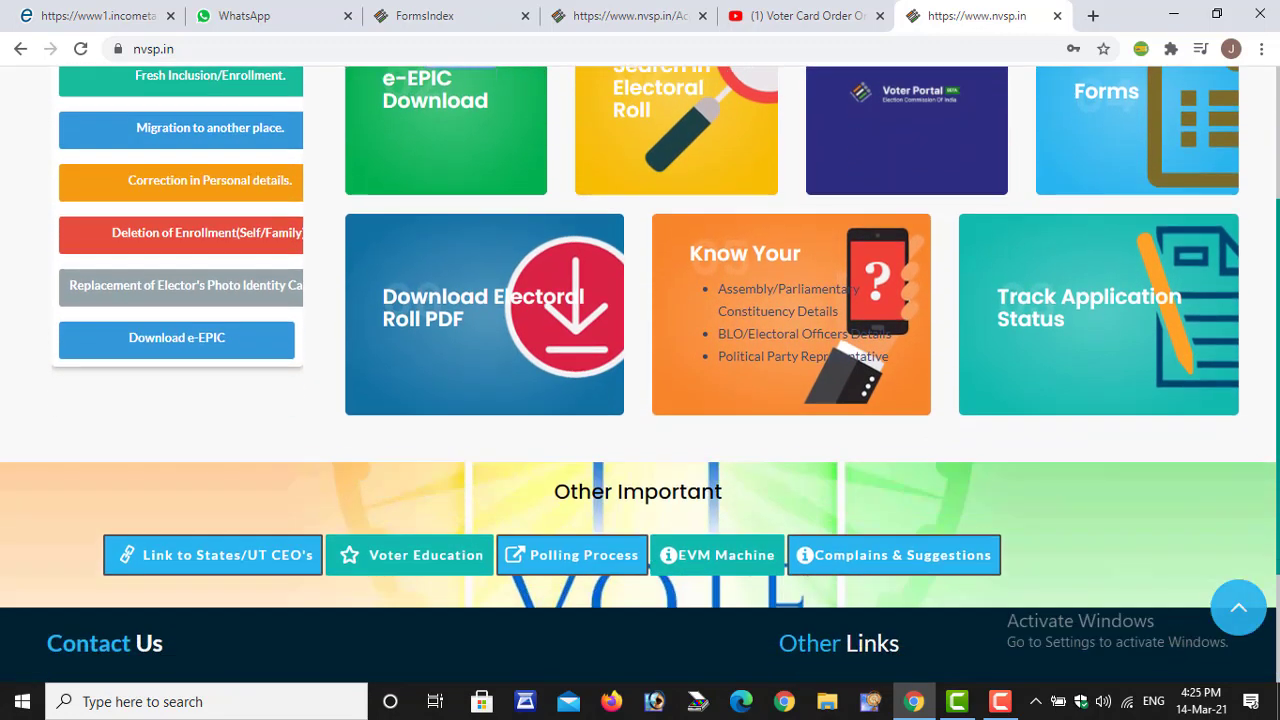
scroll(438, 371, up, 4)
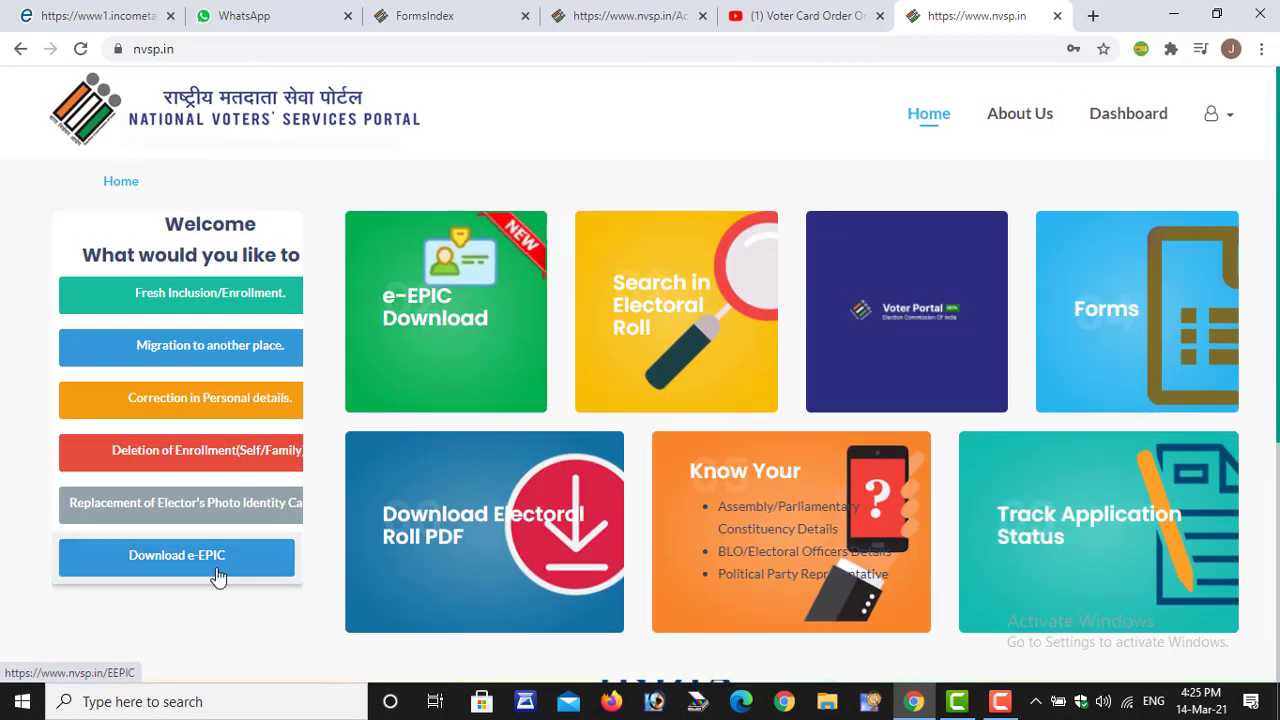
double_click(148, 502)
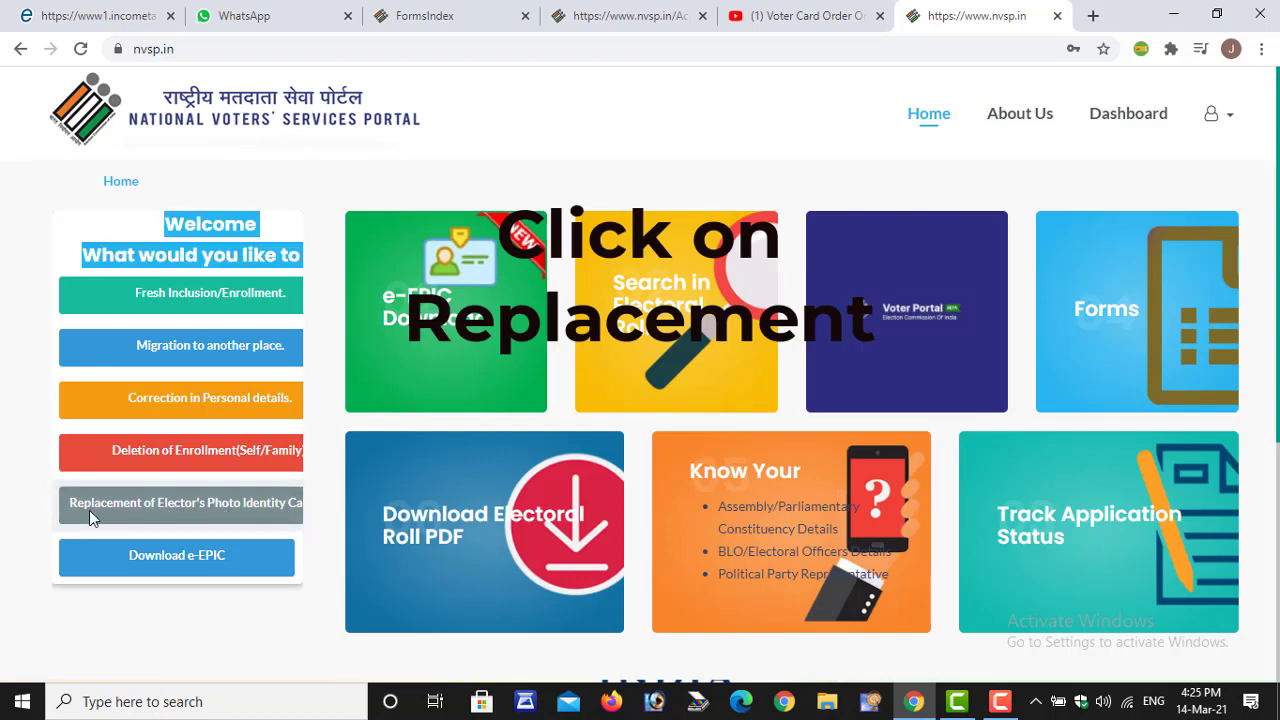
click(208, 511)
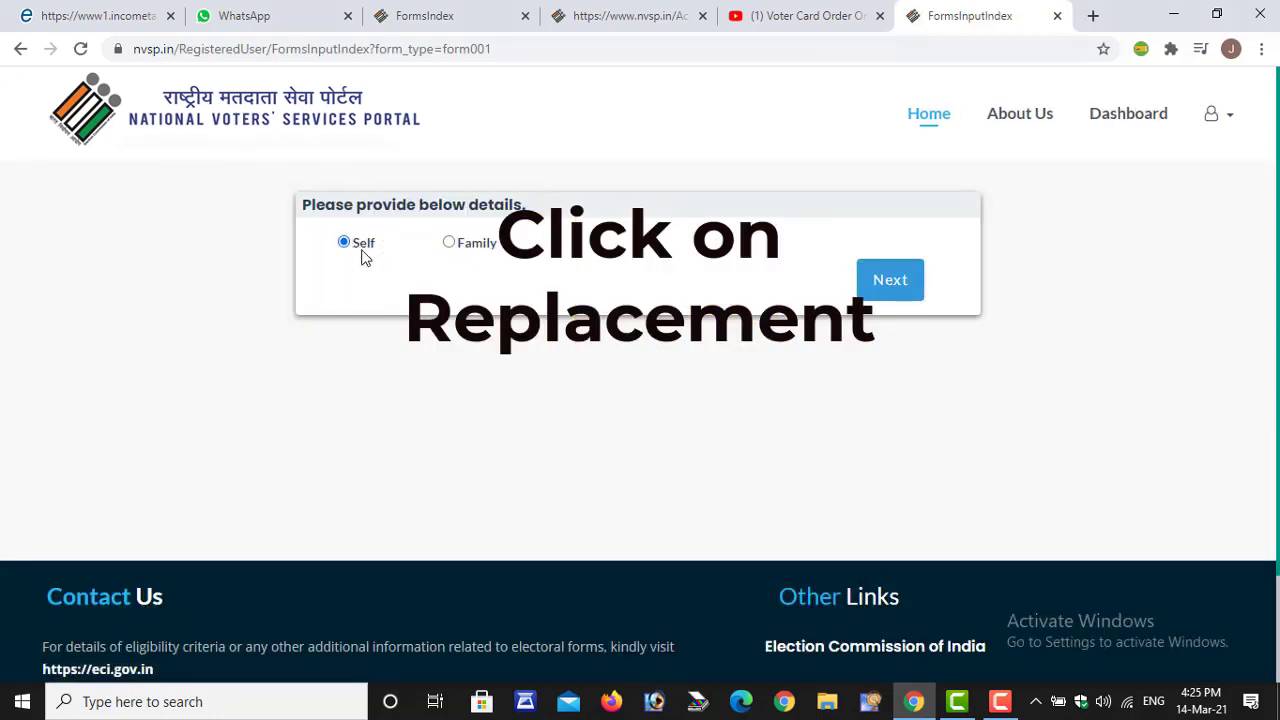
click(449, 243)
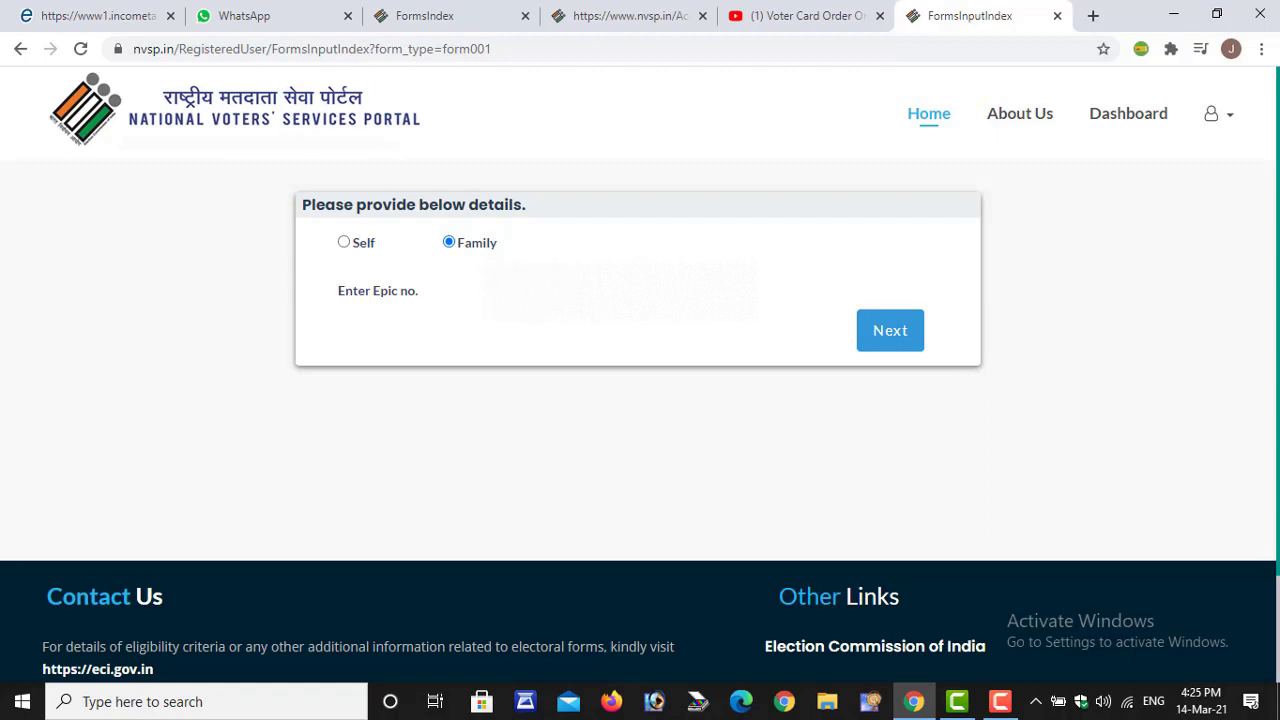
click(896, 354)
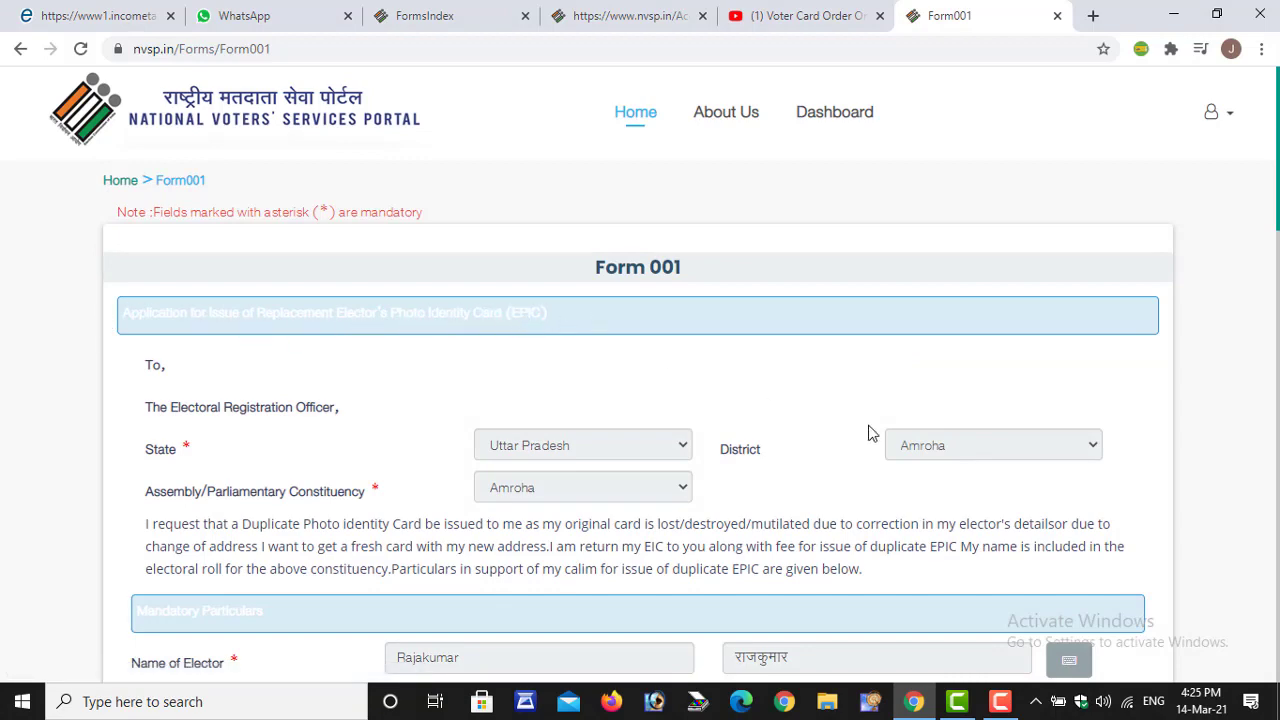
- Review the prefilled elector, age, address and EPIC fields of Form 001 through to the reason for applying for a duplicate card
scroll(612, 284, down, 4)
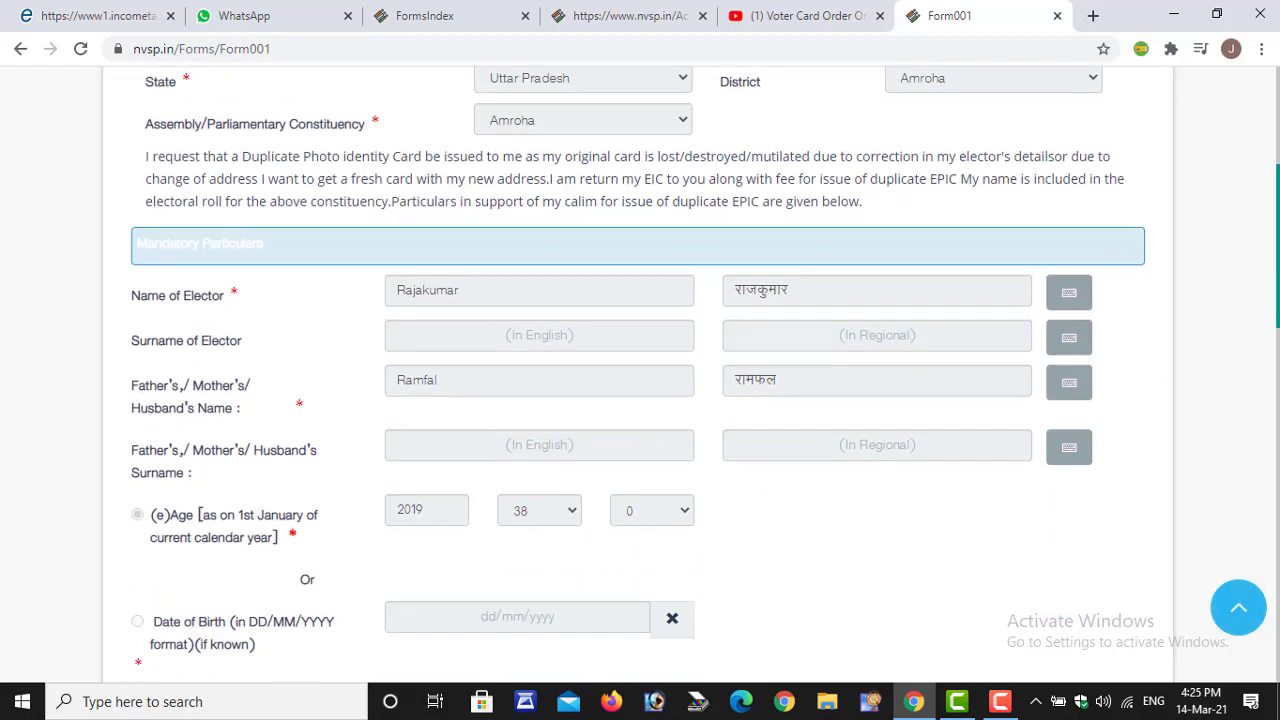
scroll(640, 400, down, 3)
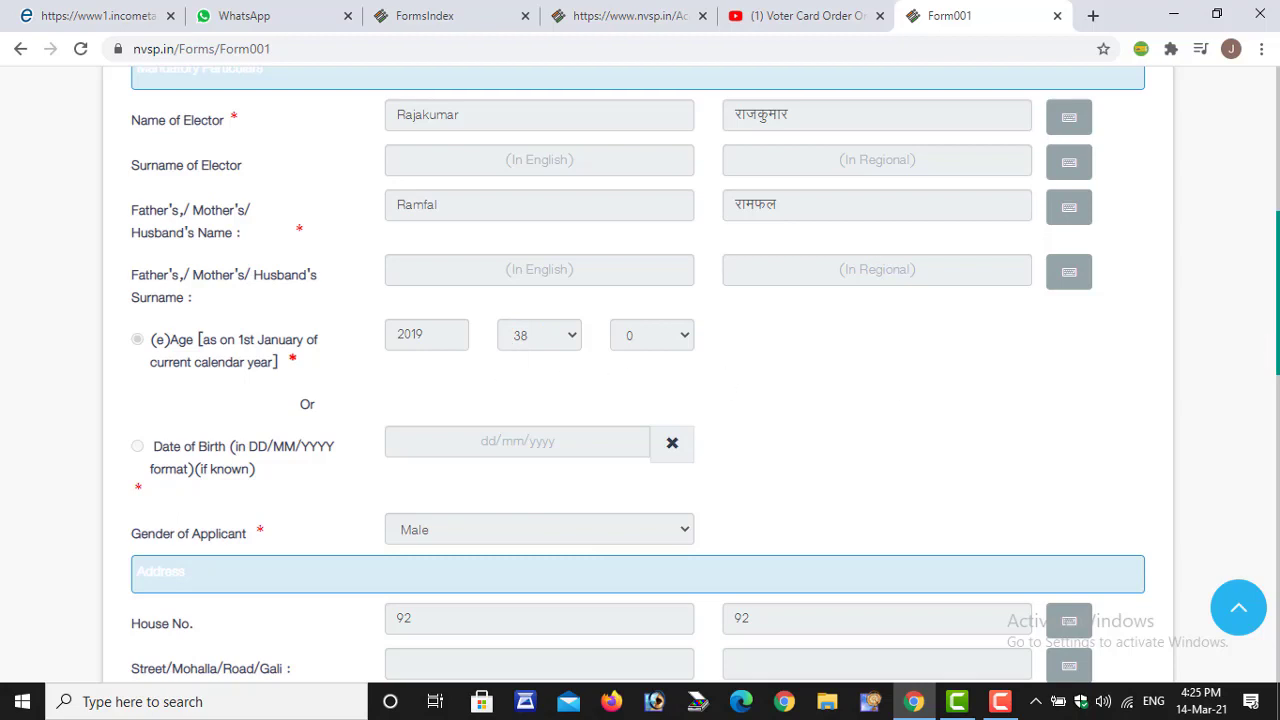
scroll(666, 366, down, 2)
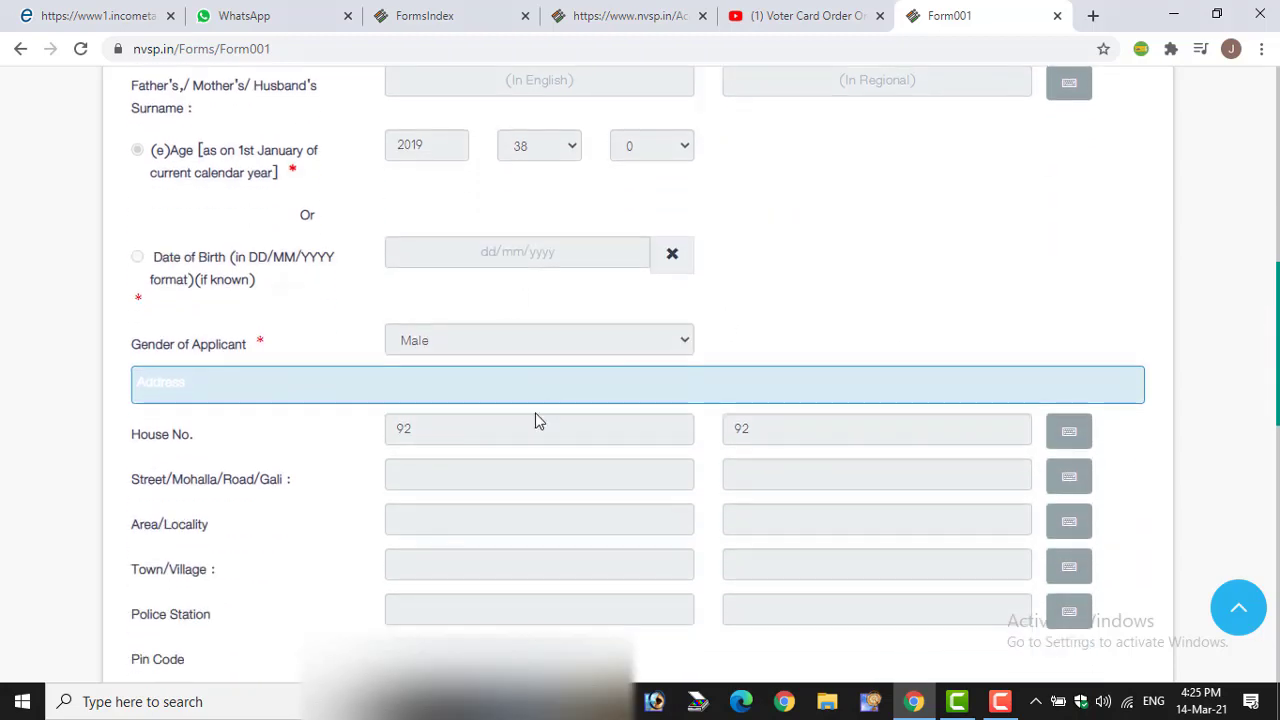
scroll(1277, 453, down, 4)
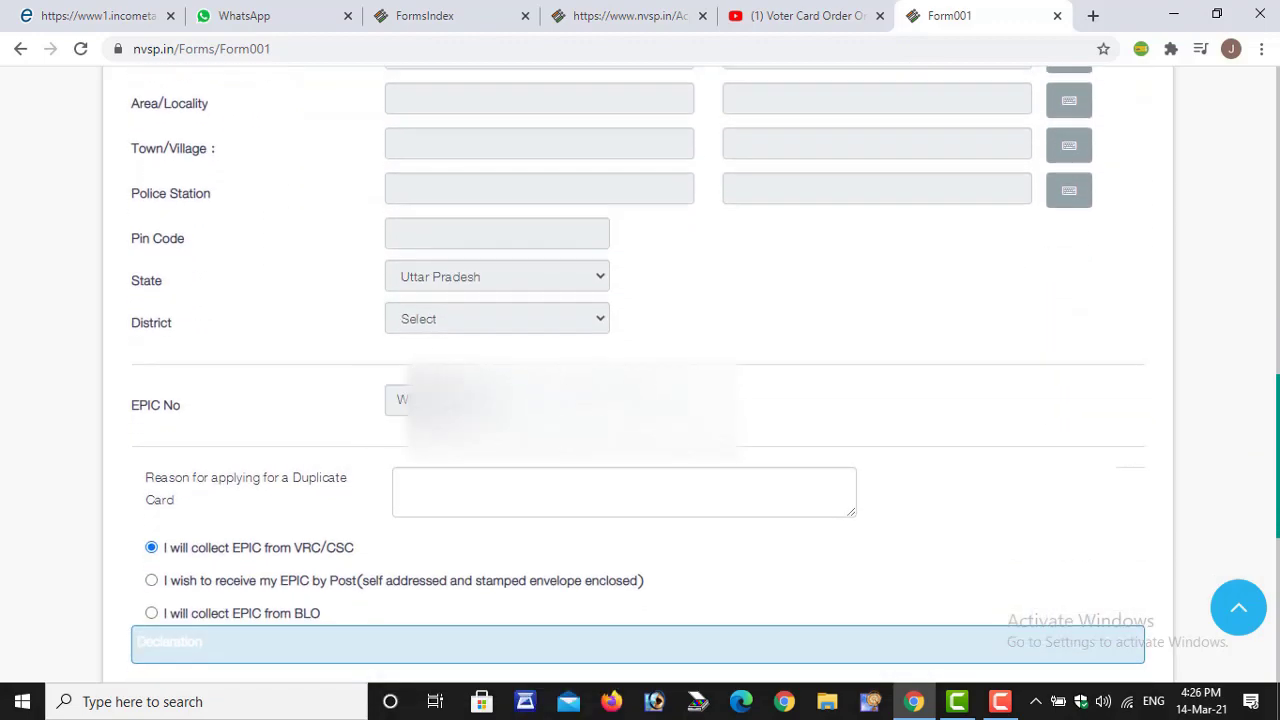
scroll(1216, 378, down, 2)
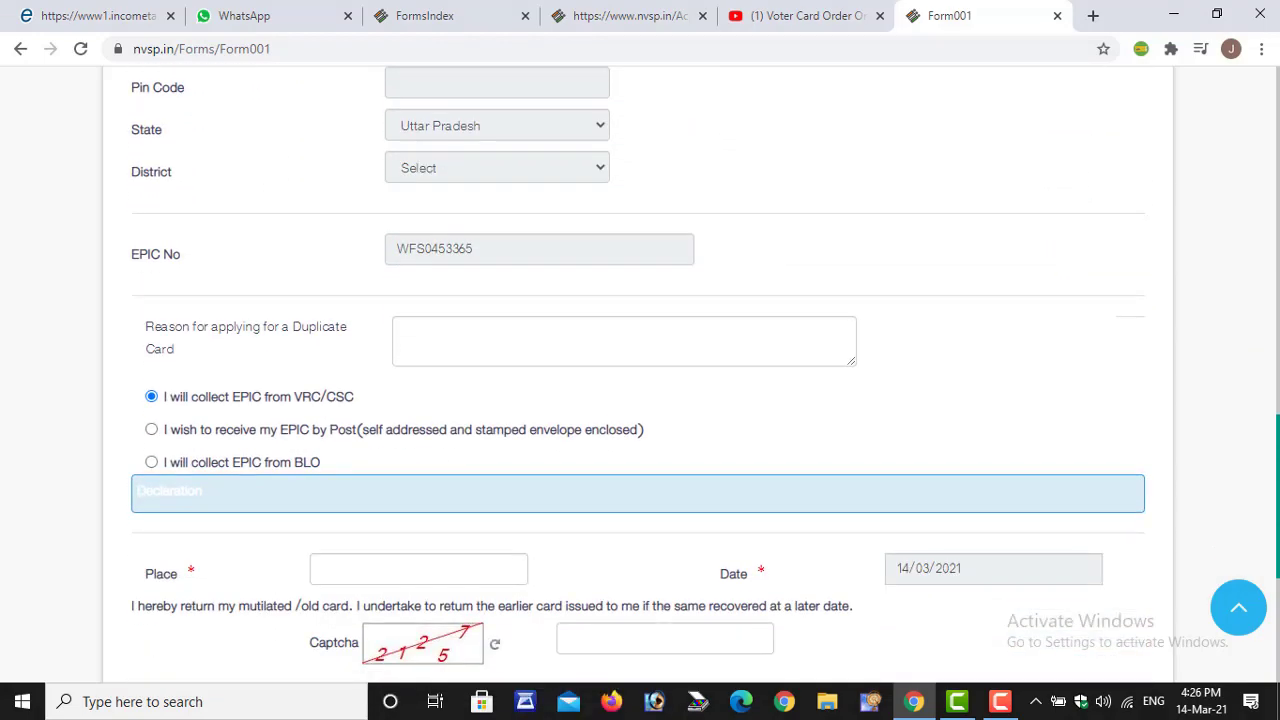
scroll(477, 283, down, 2)
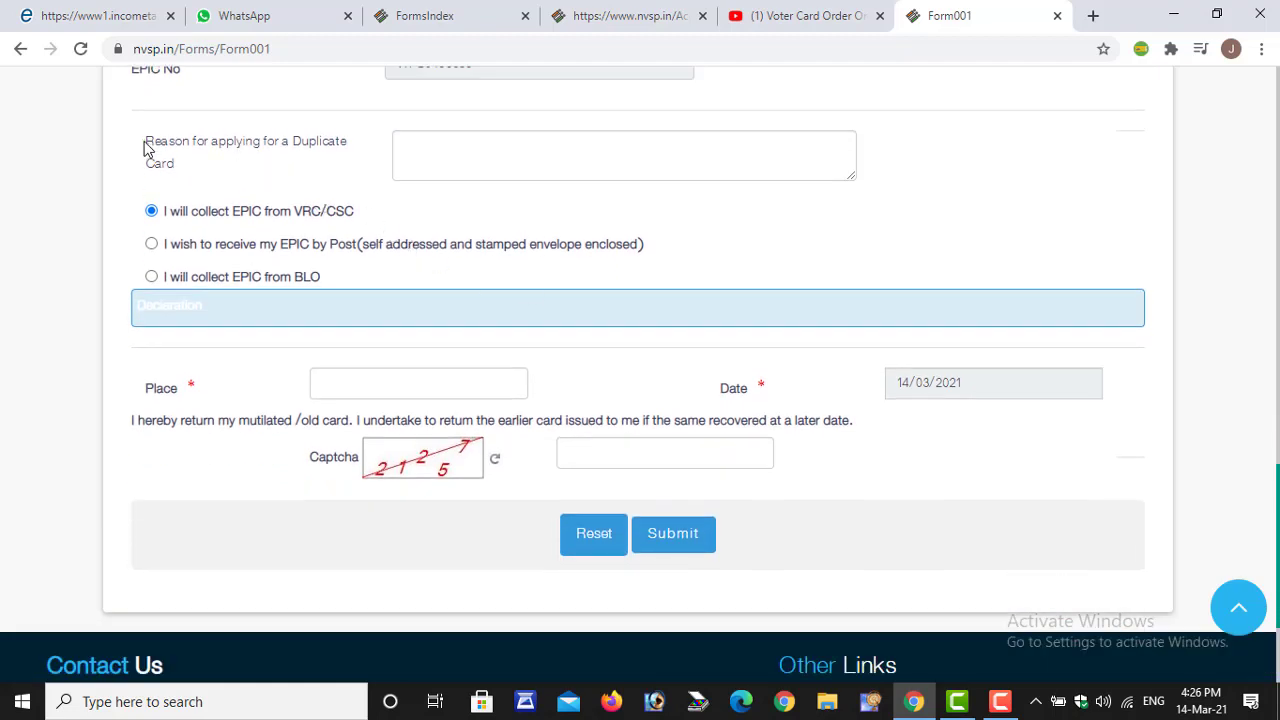
drag(145, 138, 173, 165)
click(193, 155)
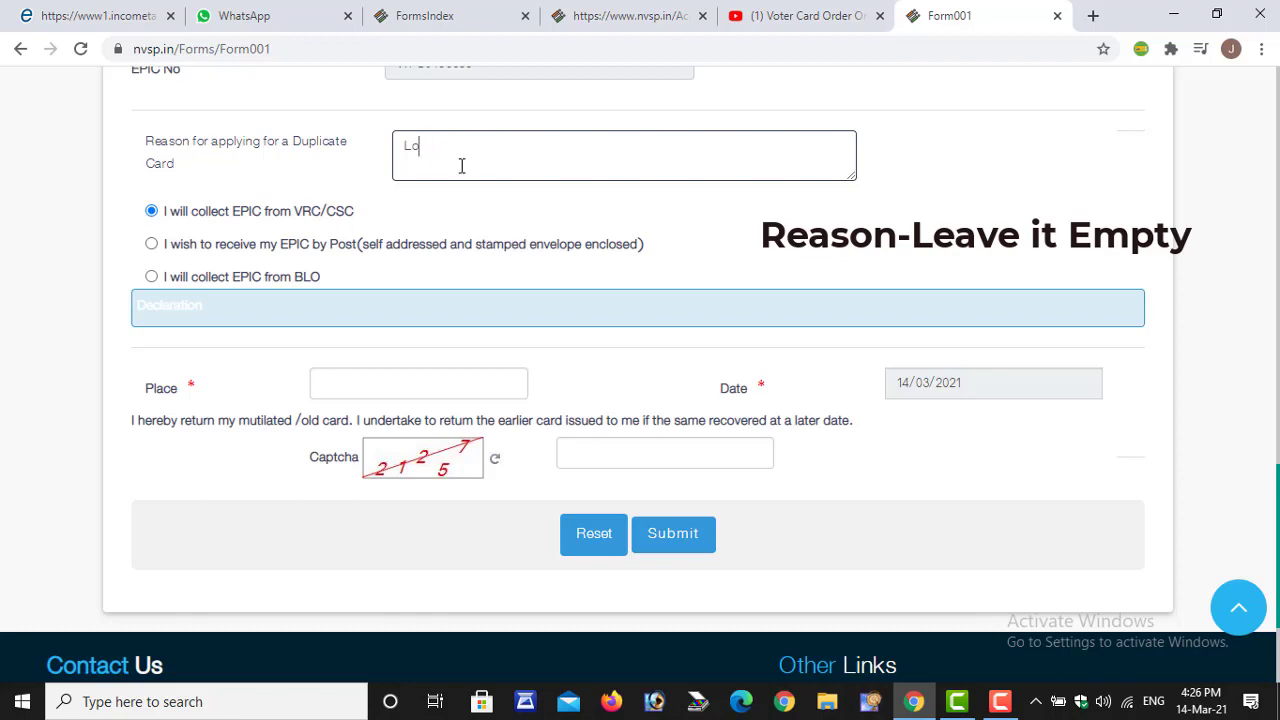
- Choose to receive the EPIC by post with a self-addressed and stamped envelope enclosed
click(337, 244)
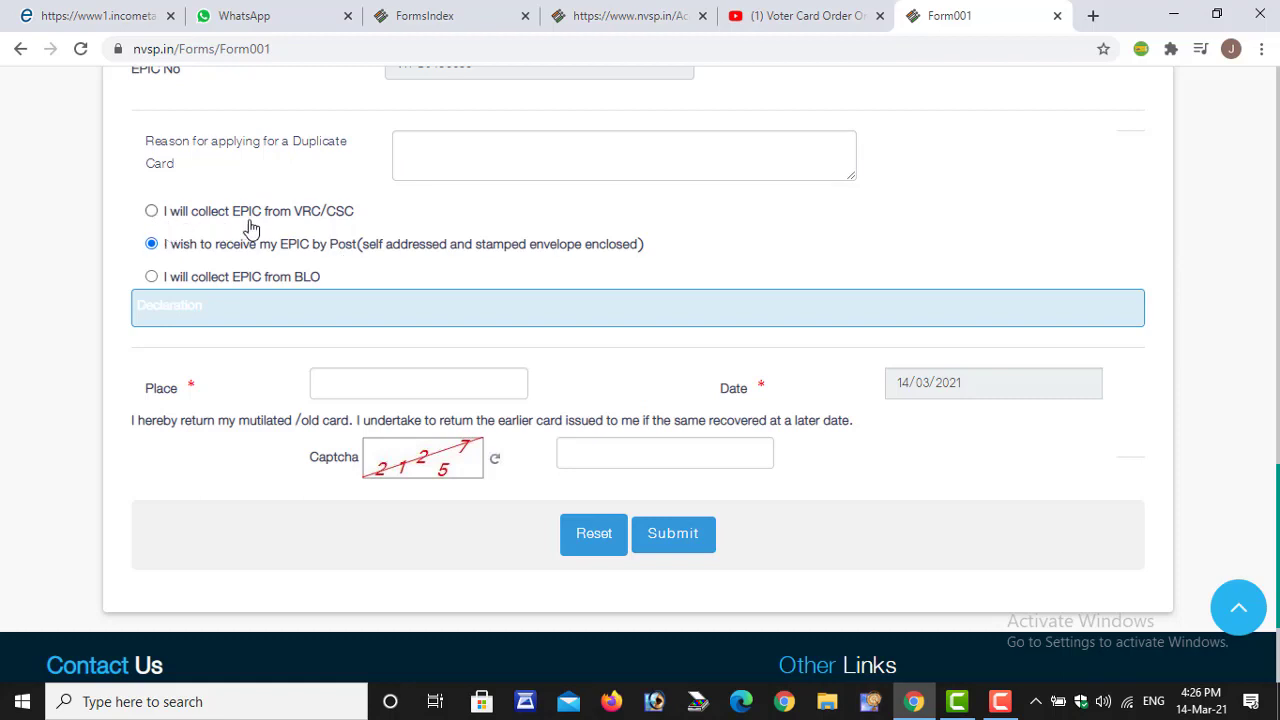
double_click(336, 213)
drag(336, 215, 296, 218)
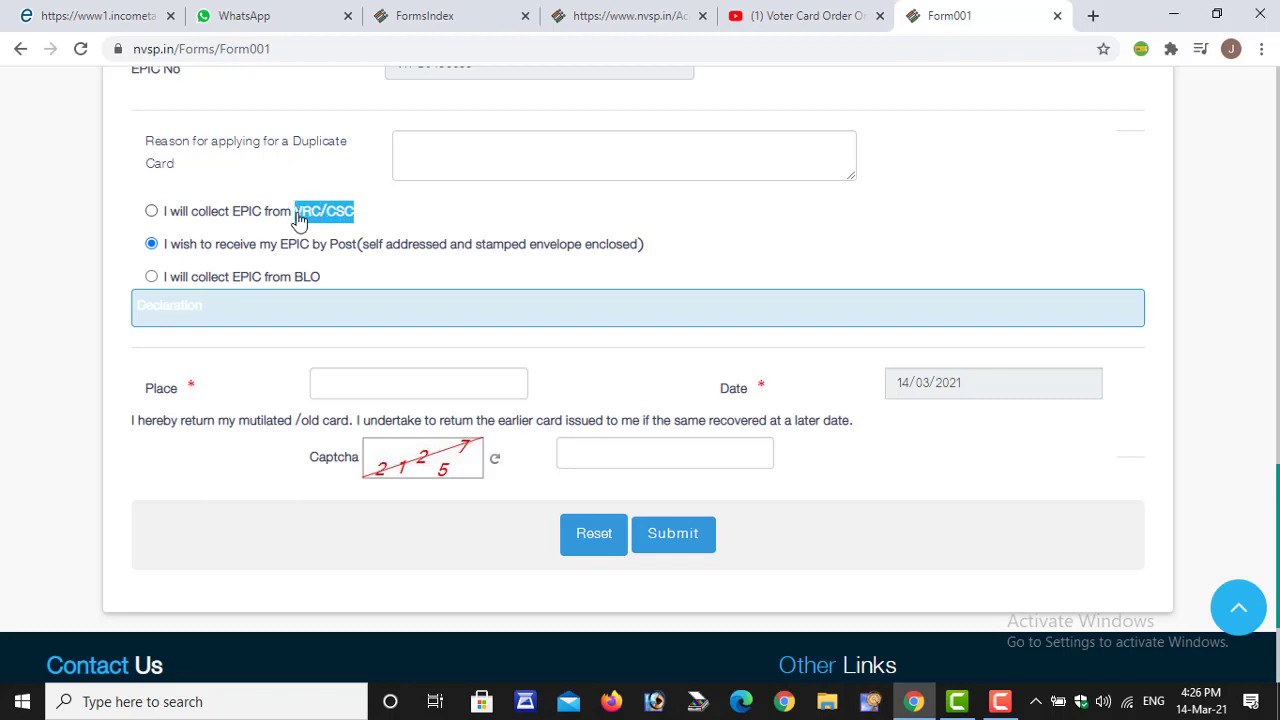
click(461, 199)
drag(313, 246, 357, 250)
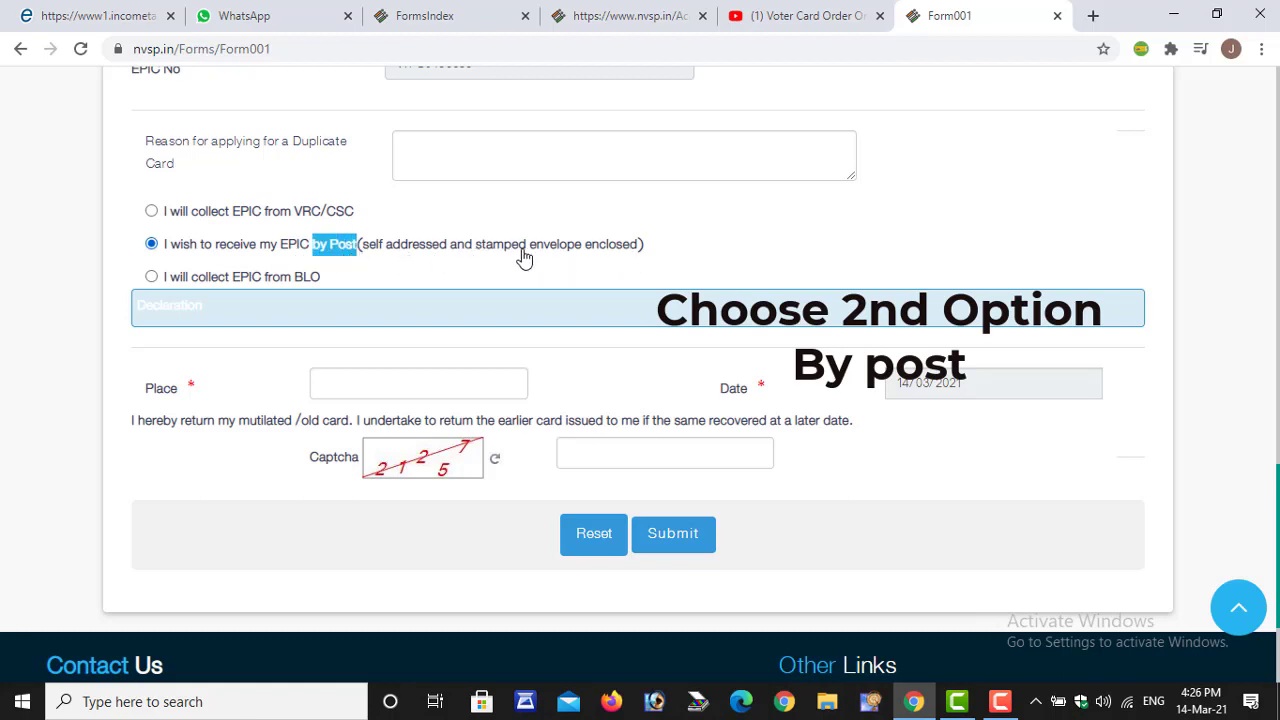
click(503, 285)
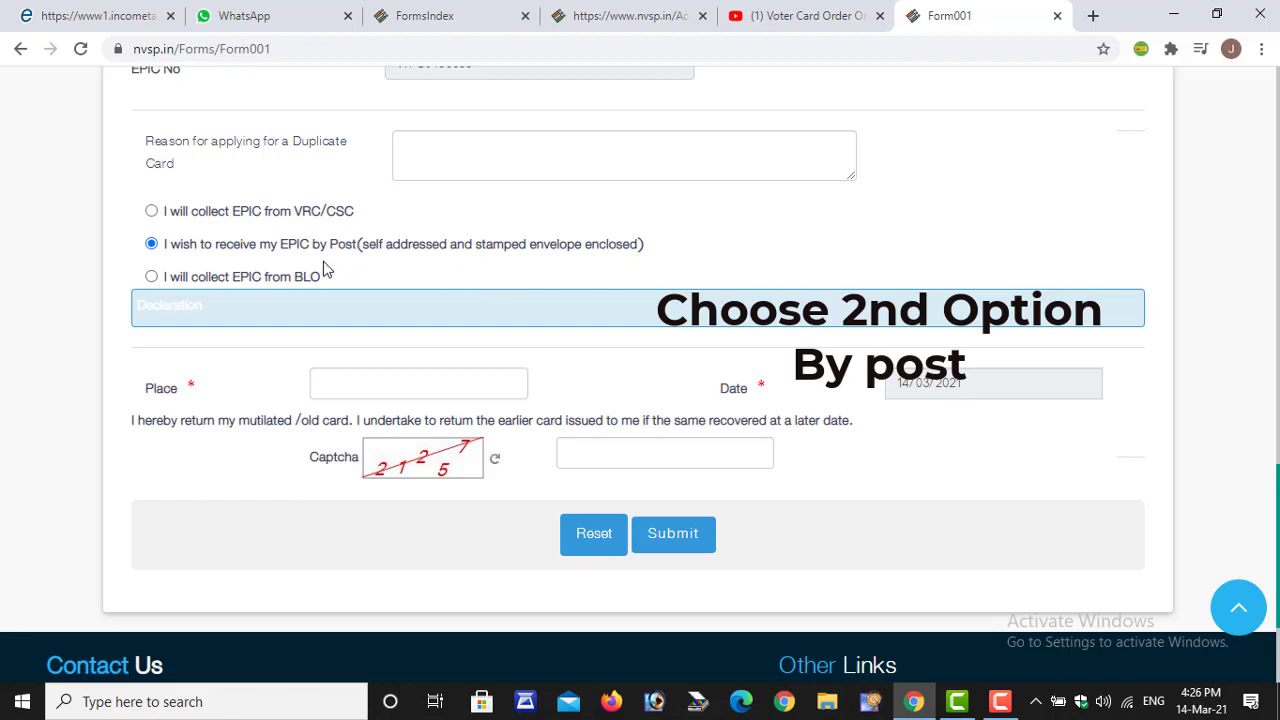
drag(318, 250, 662, 254)
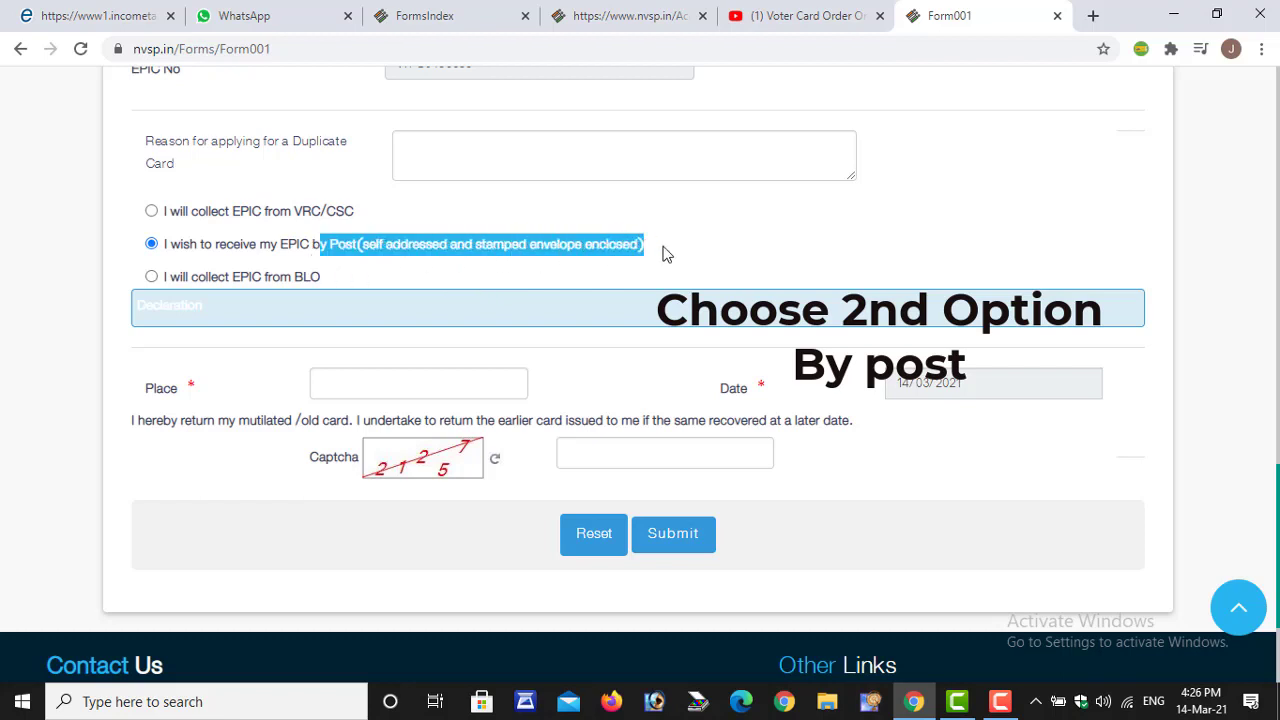
click(318, 255)
drag(314, 251, 650, 257)
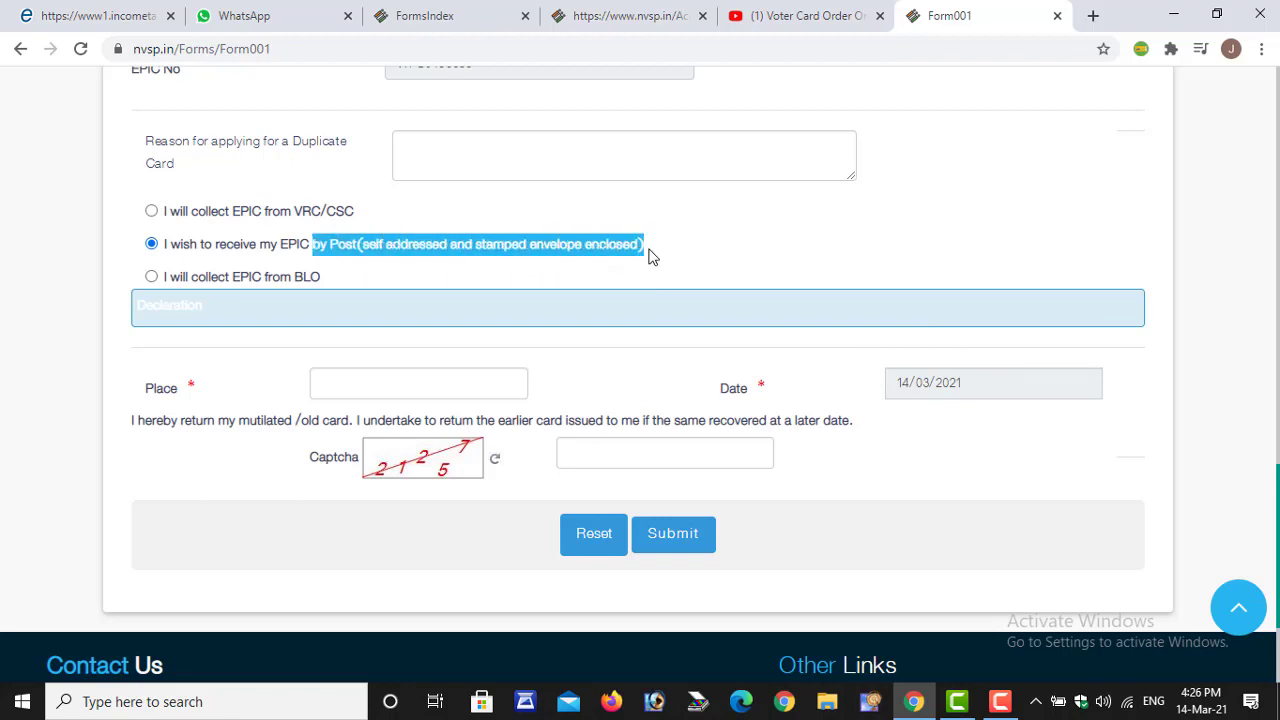
click(439, 263)
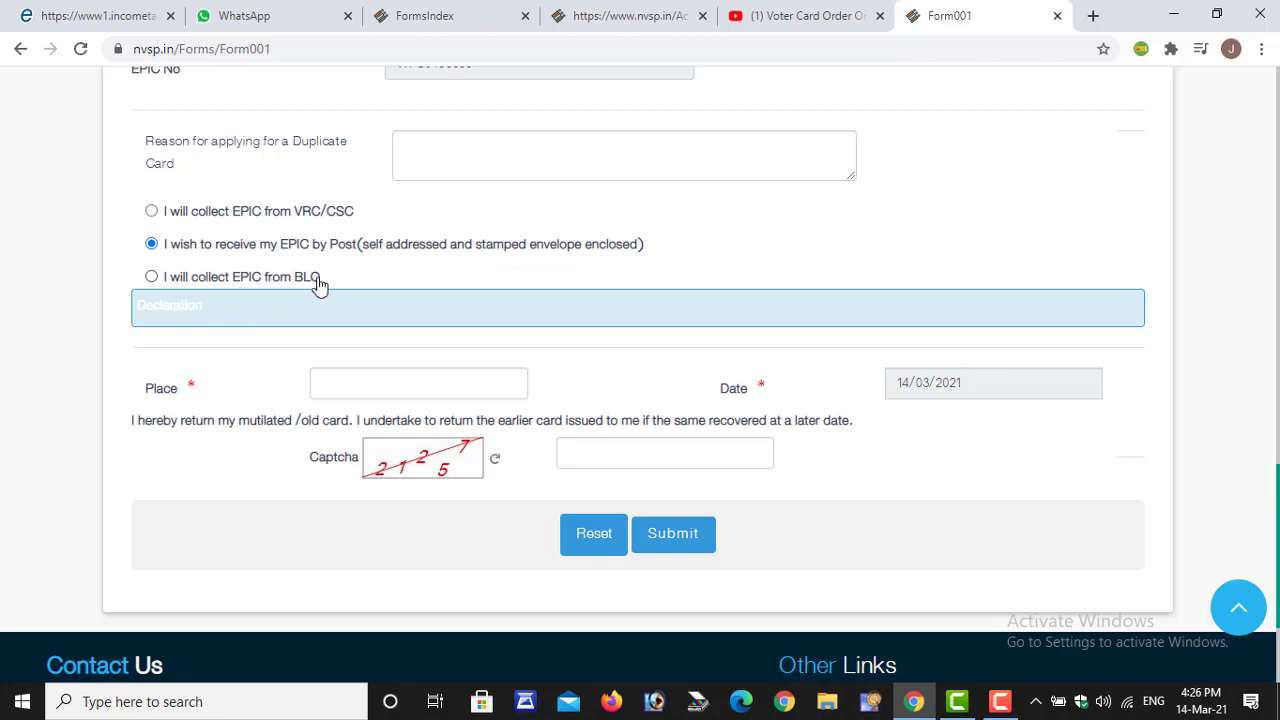
mouse_move(318, 284)
mouse_down()
mouse_move(271, 283)
mouse_move(322, 285)
mouse_up()
scroll(640, 375, up, 3)
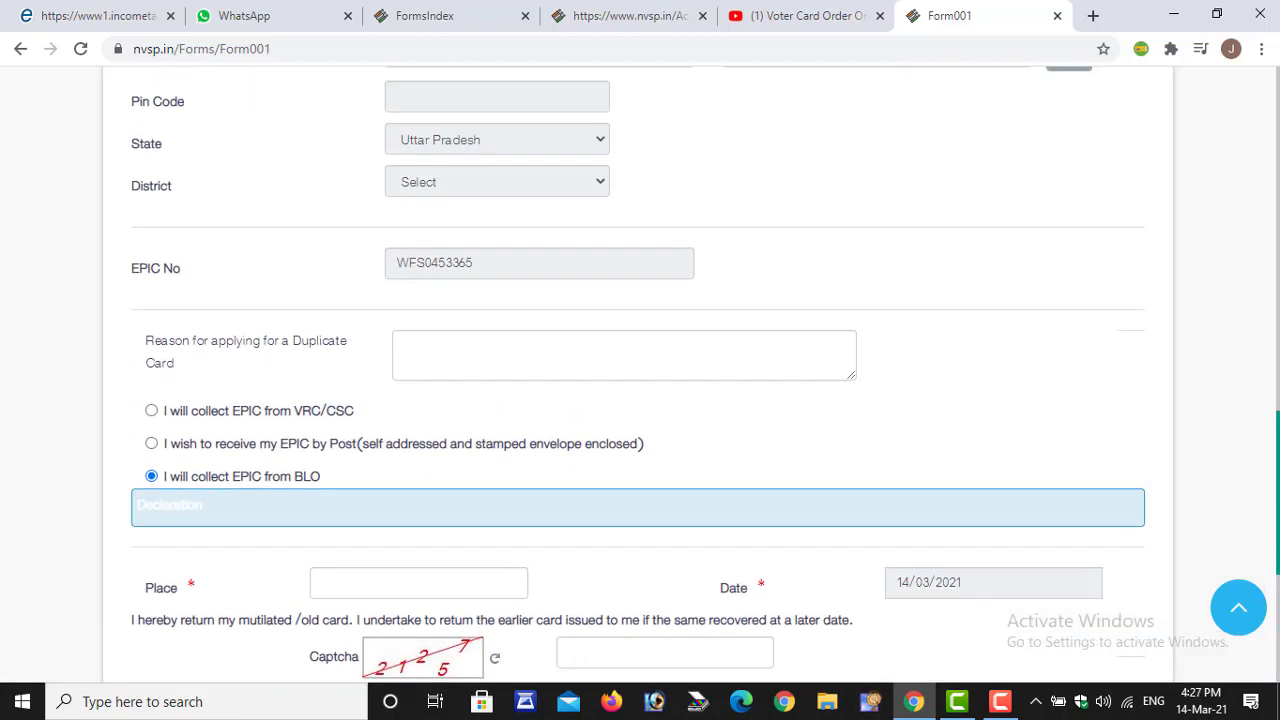
scroll(640, 370, up, 8)
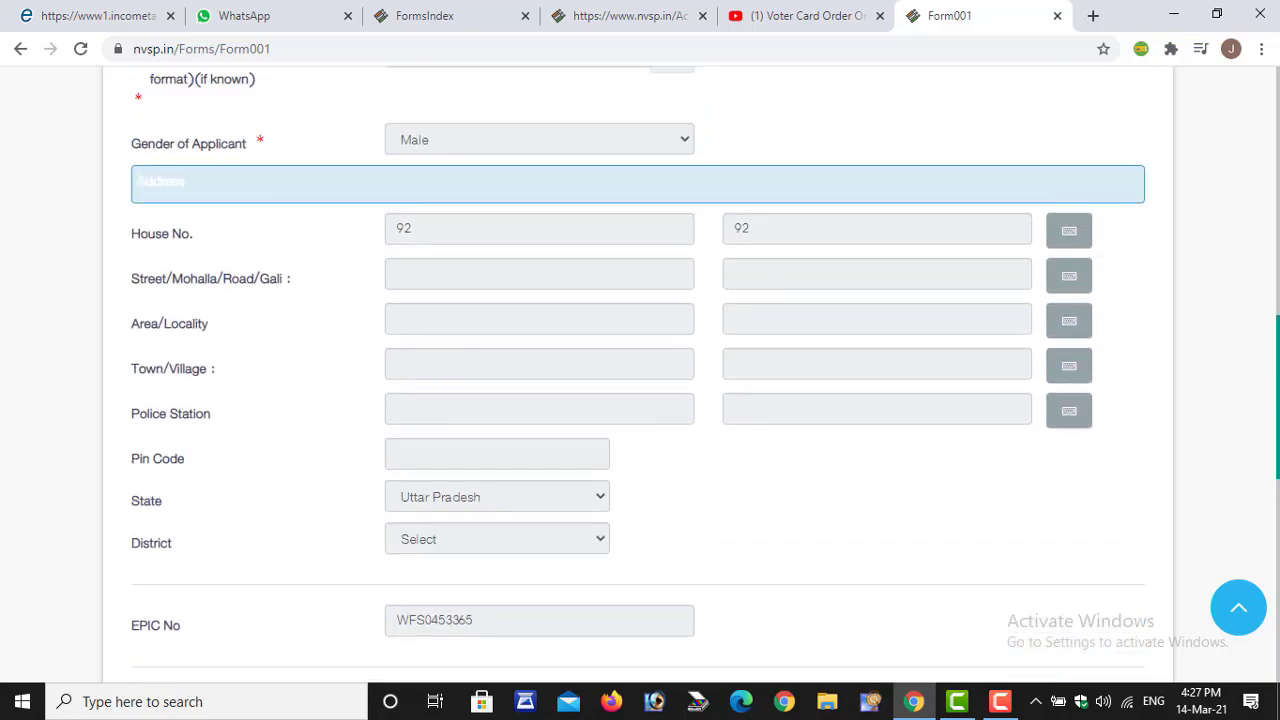
scroll(640, 375, up, 1)
scroll(640, 375, down, 11)
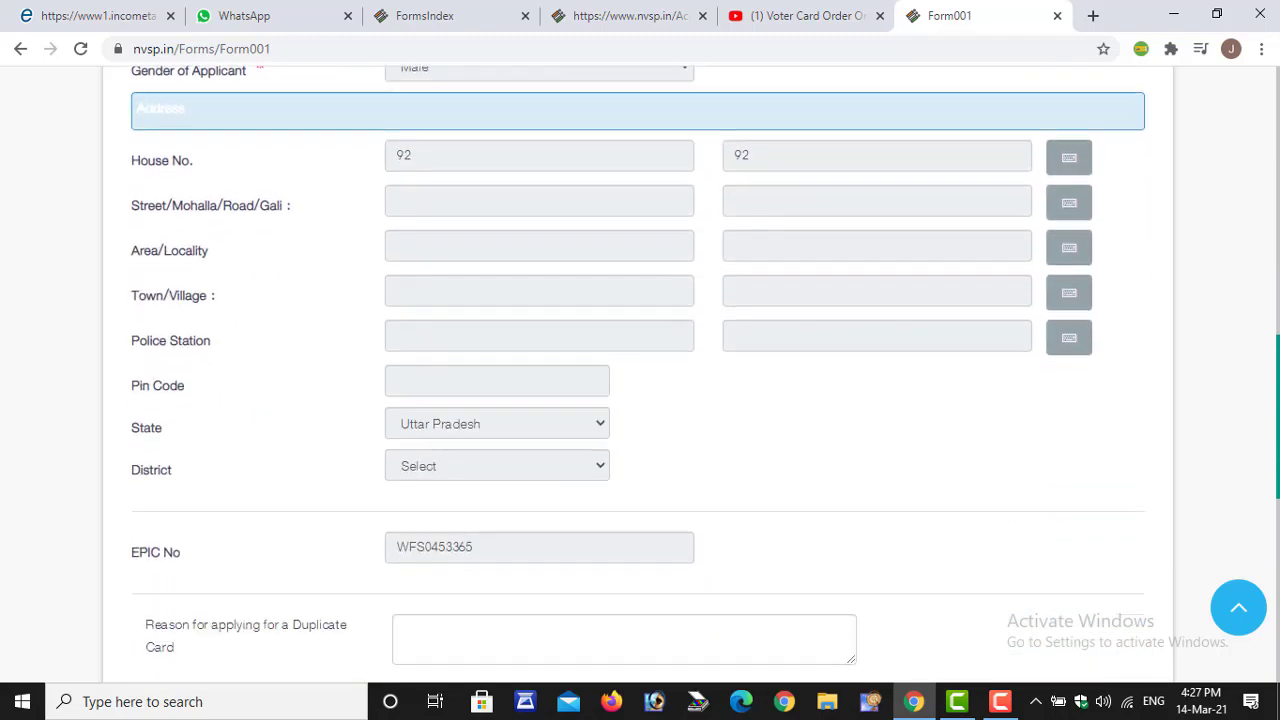
scroll(1089, 411, down, 1)
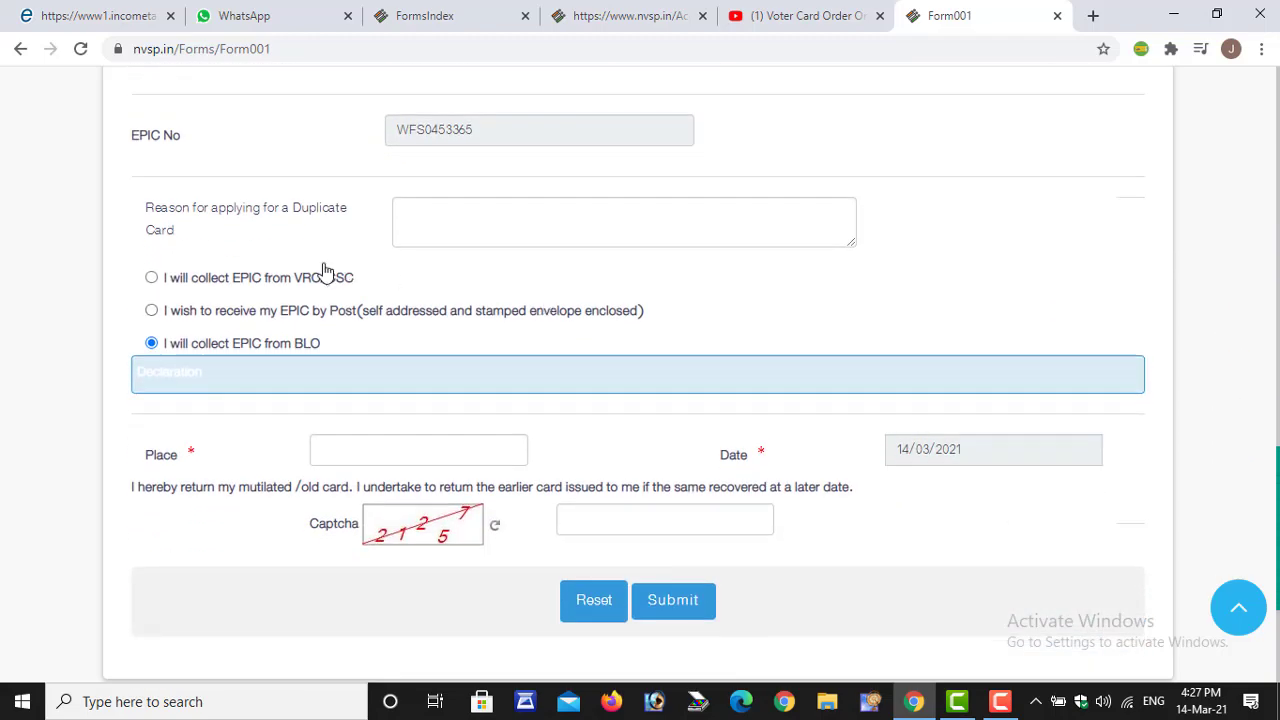
- Set the delivery choice back to receiving the EPIC by post with a self-addressed and stamped envelope
click(303, 313)
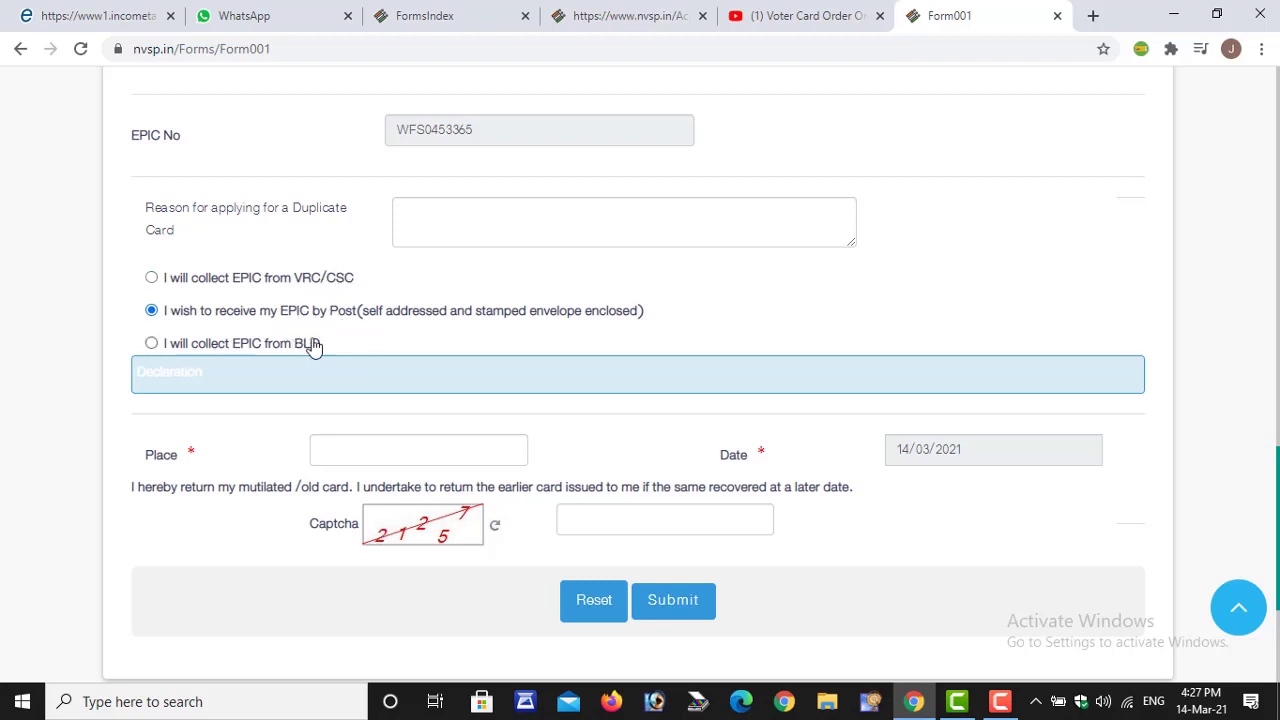
click(313, 345)
- Enter AMROHA as the place in the declaration and fill in the captcha shown beside it
click(421, 452)
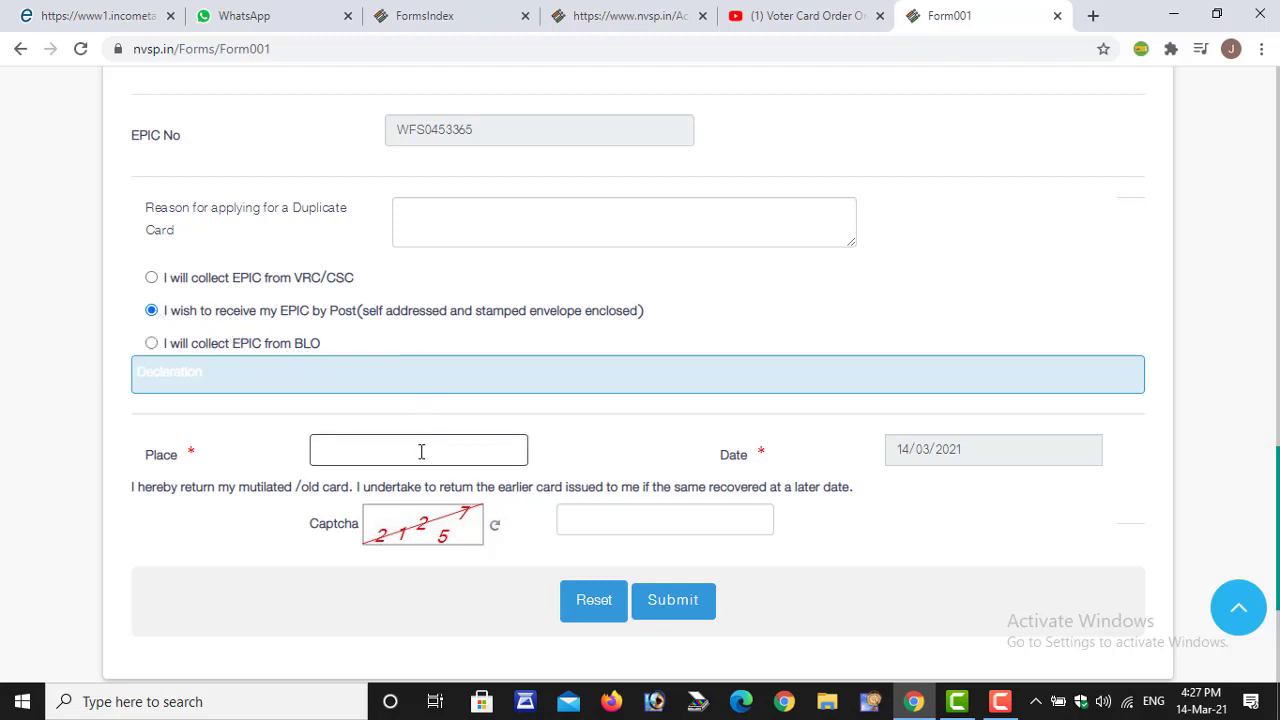
text(AMROHA)
key(Tab)
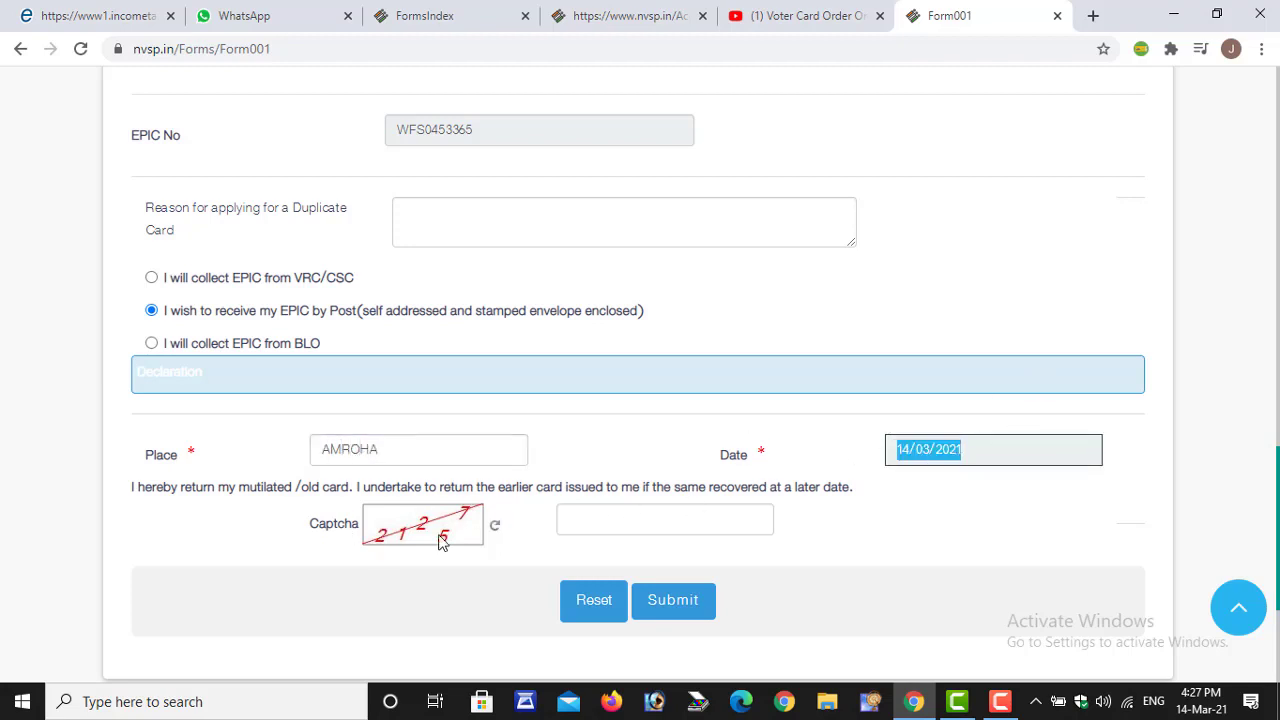
click(626, 519)
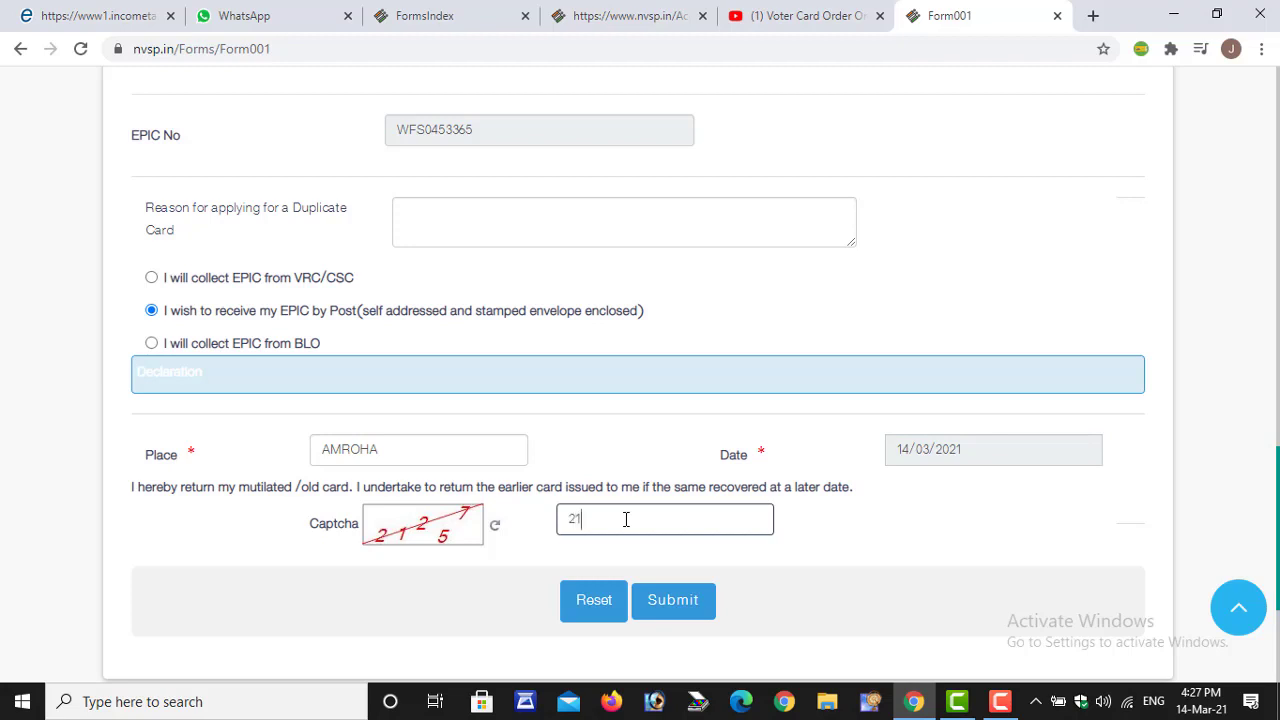
click(1040, 598)
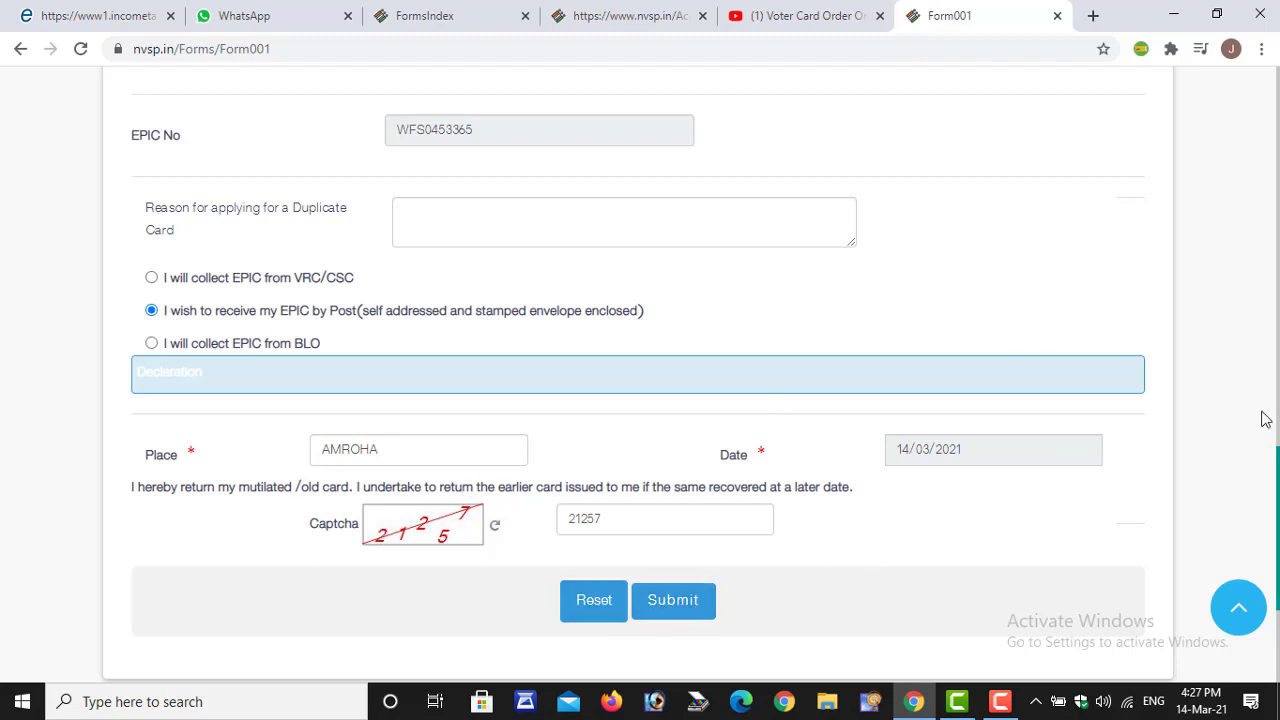
- Check the completed Form 001 from the elector particulars through to the declaration and submit it
scroll(517, 420, up, 2)
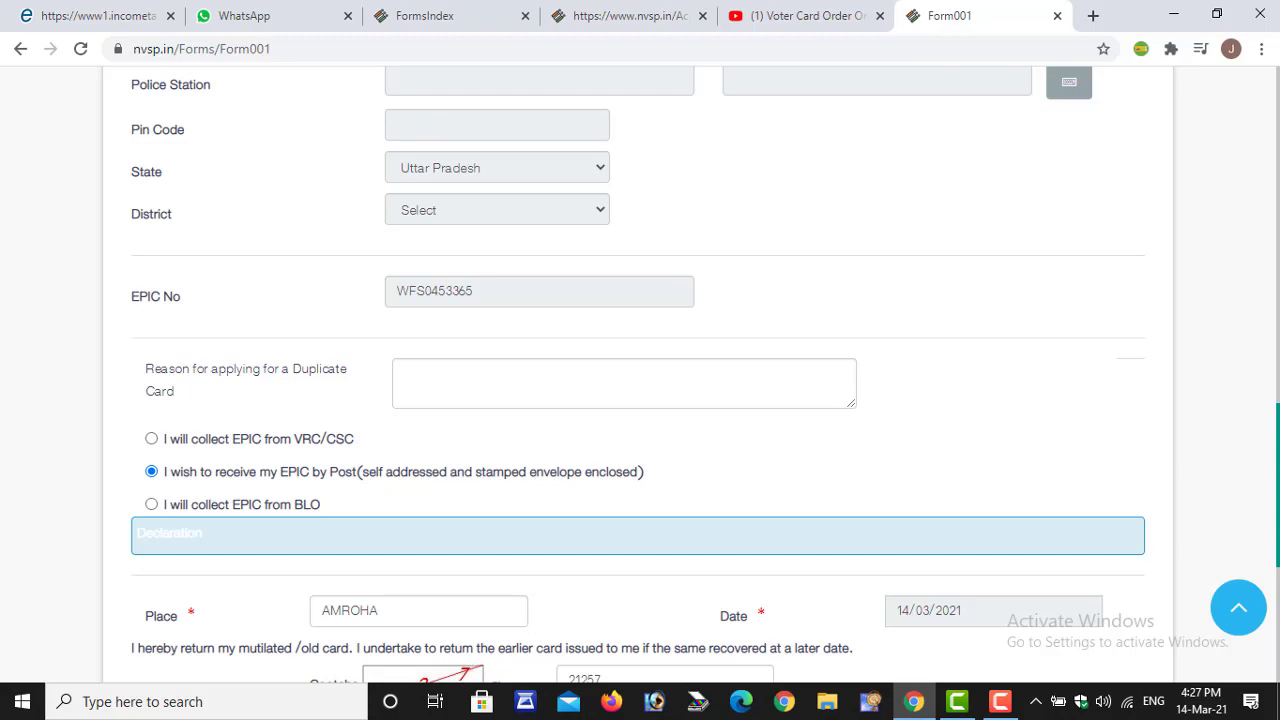
scroll(640, 400, up, 8)
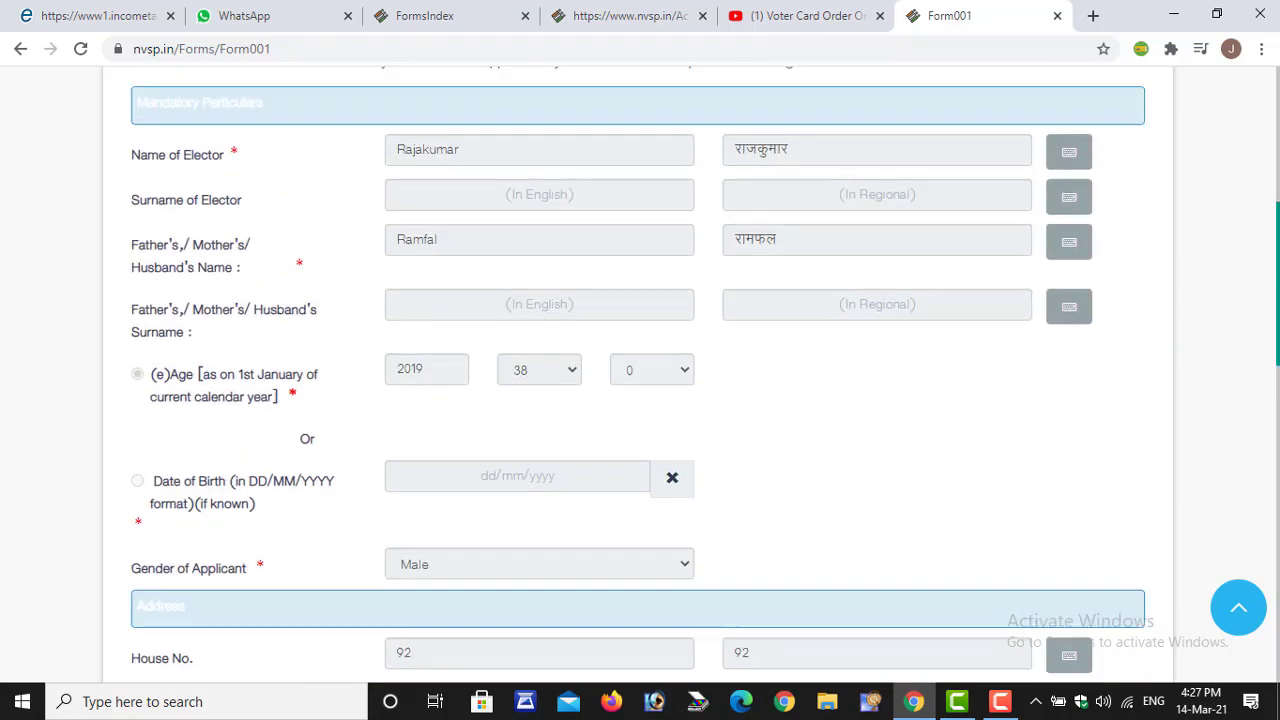
scroll(640, 400, up, 3)
scroll(640, 400, down, 9)
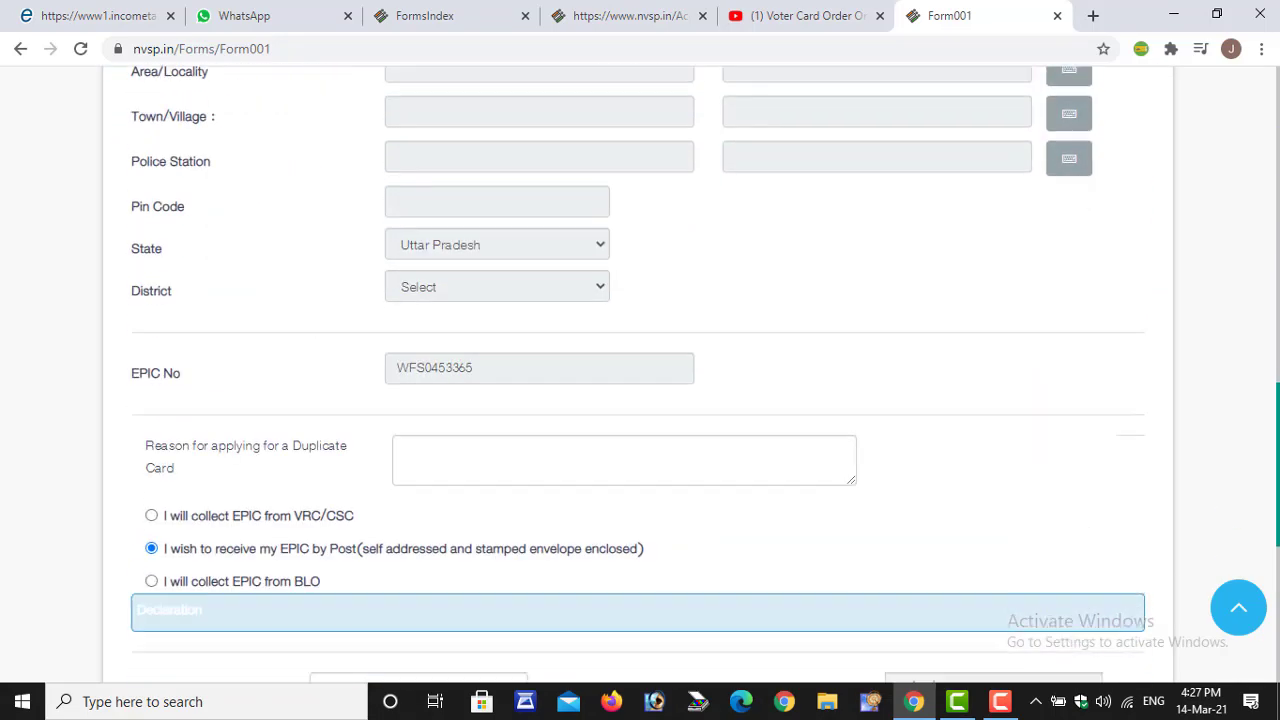
scroll(994, 514, down, 5)
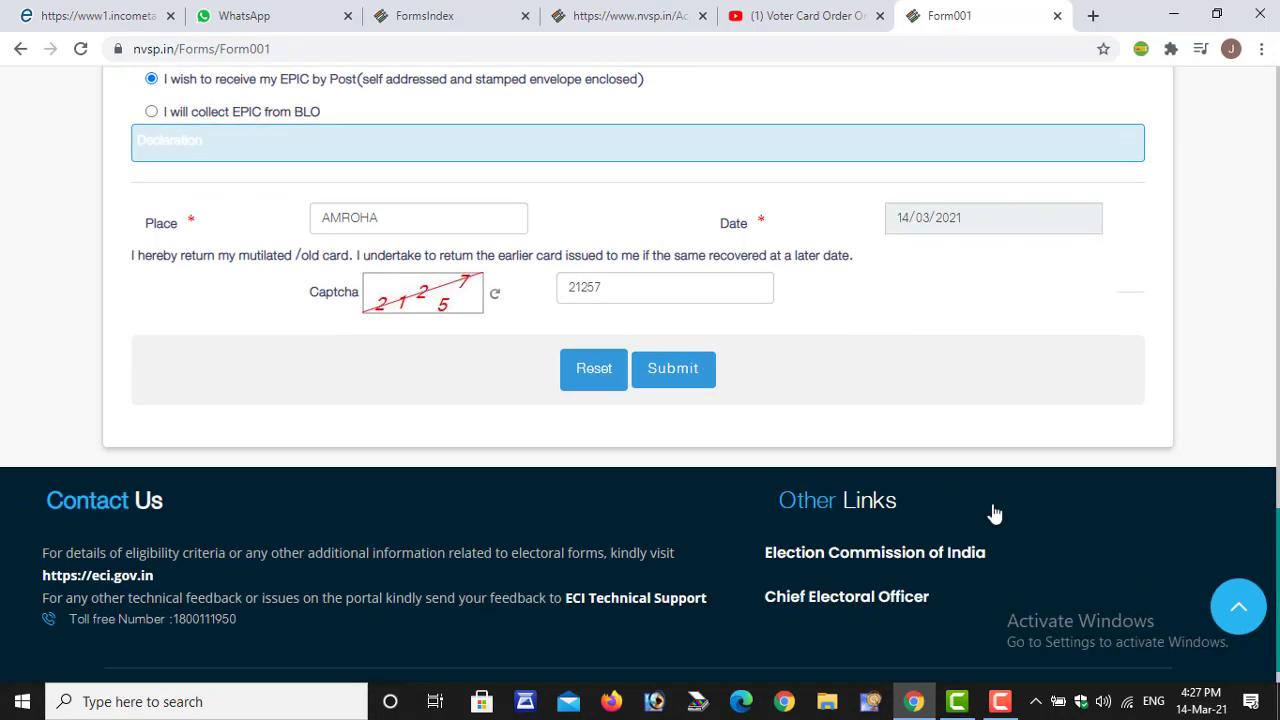
click(684, 381)
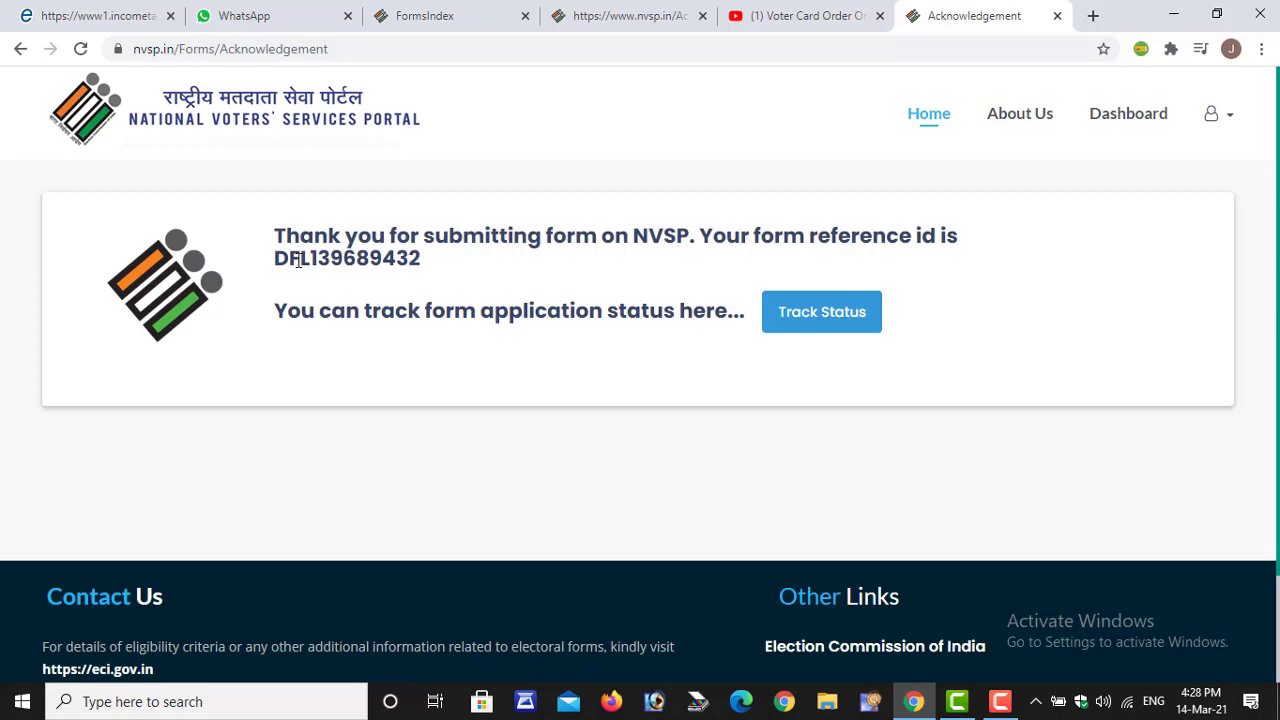
- Copy the form reference ID from the acknowledgement page
drag(274, 258, 420, 265)
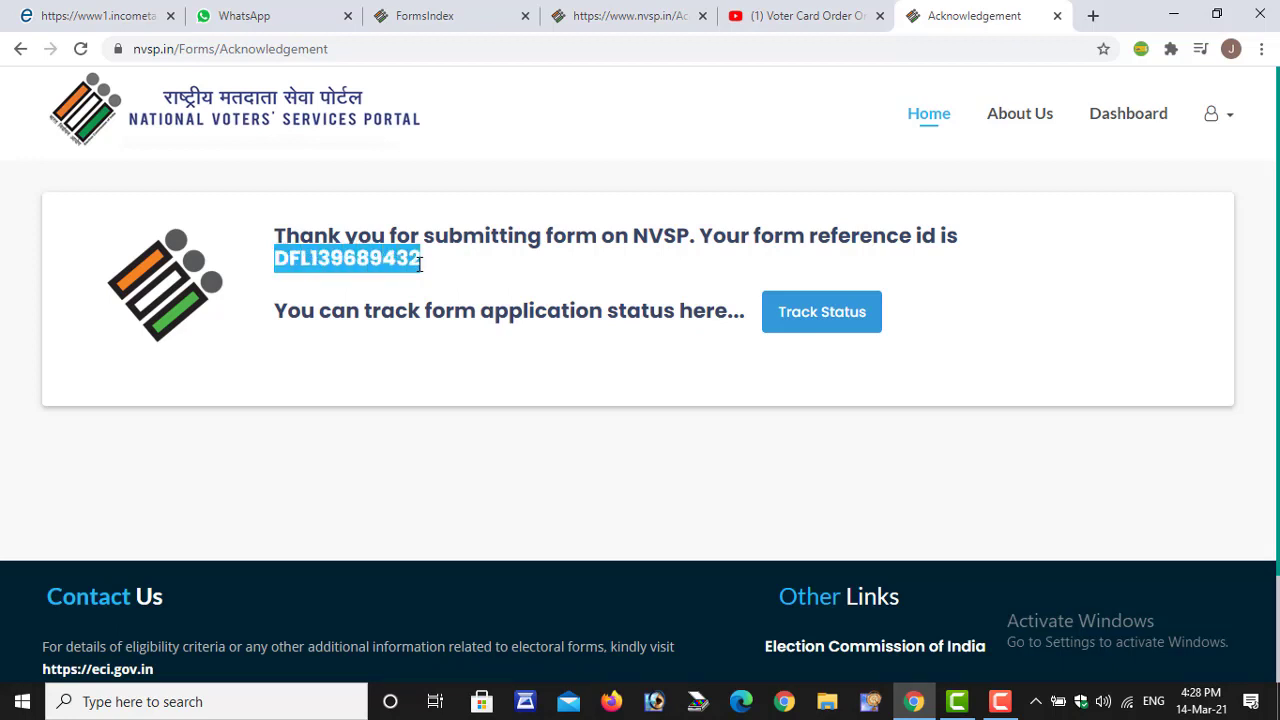
click(408, 262)
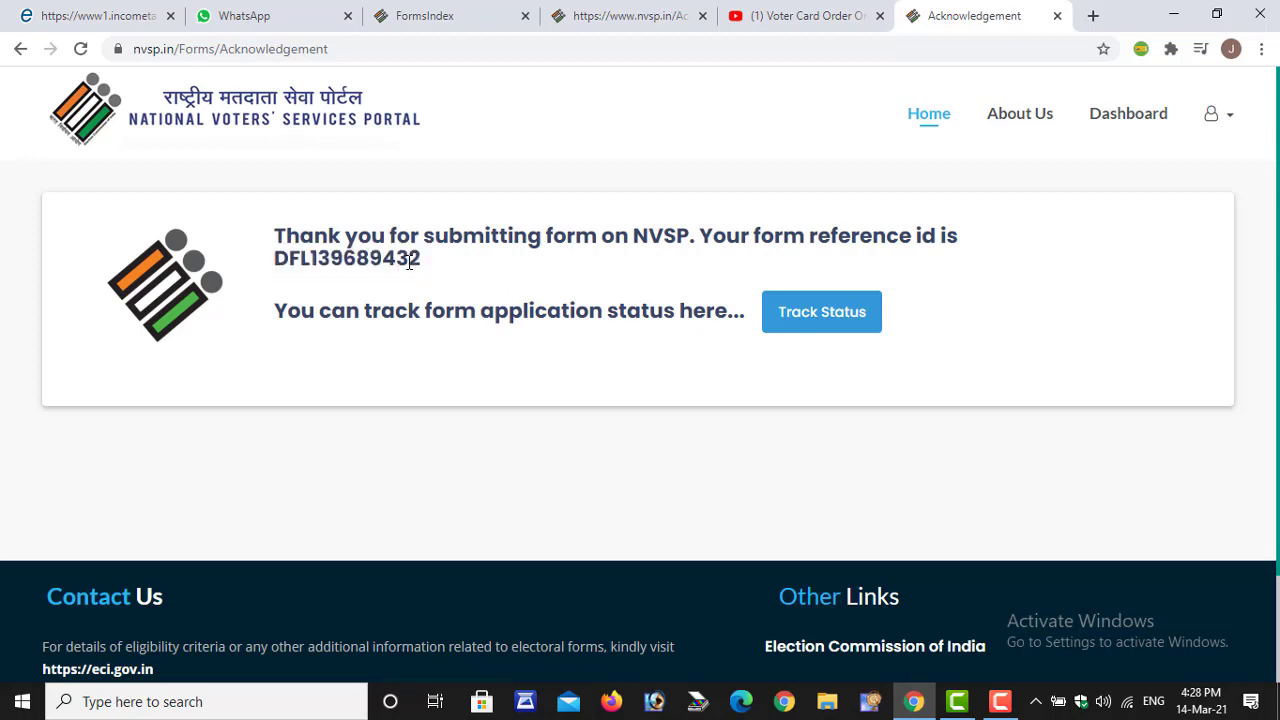
drag(422, 256, 278, 254)
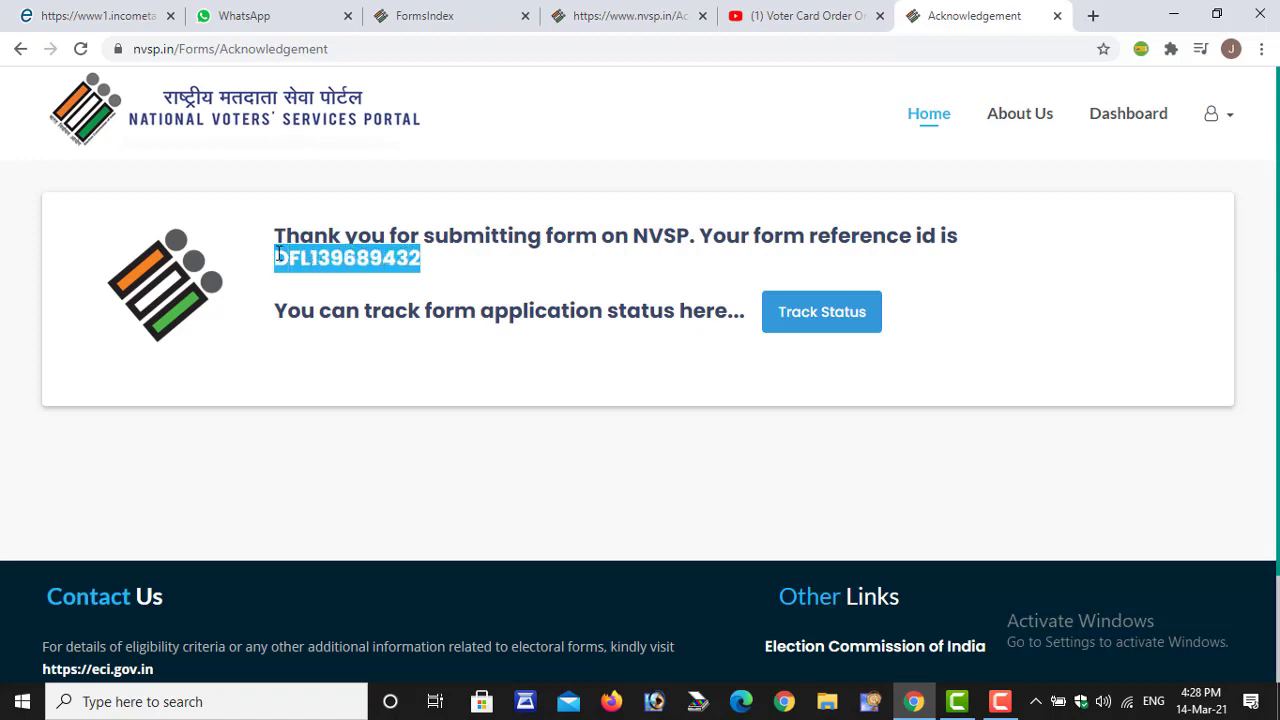
right_click(297, 261)
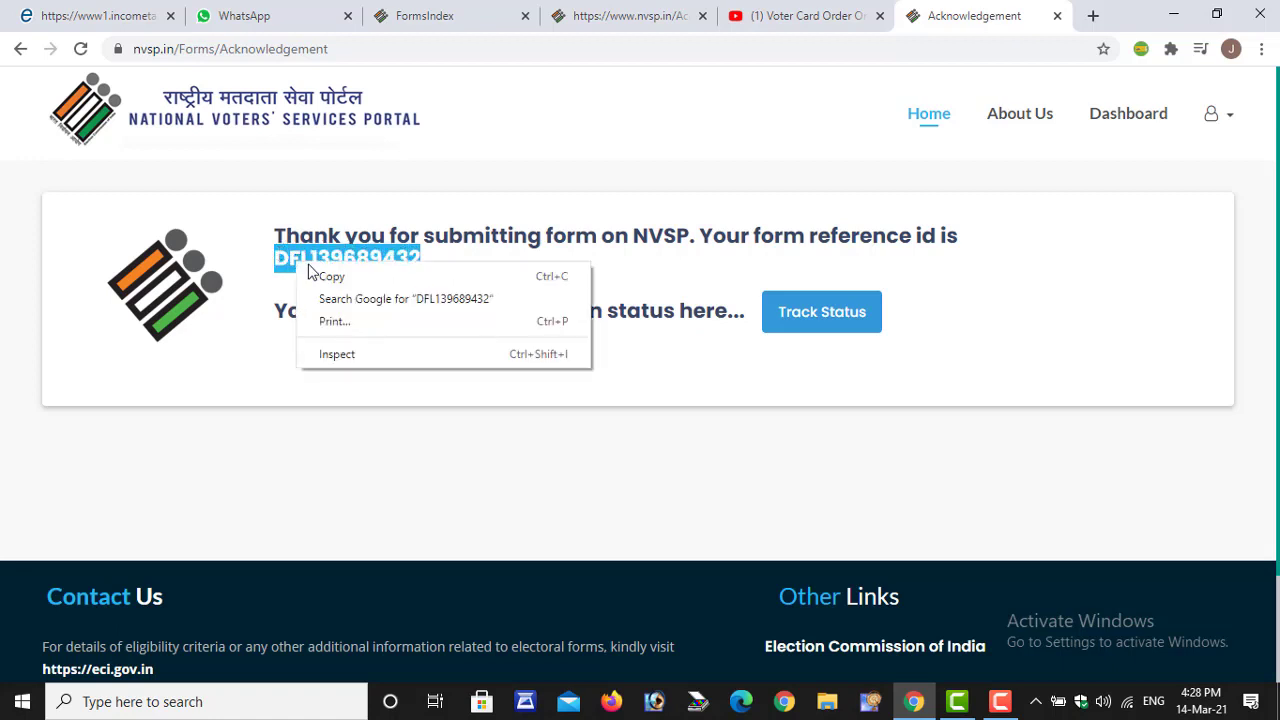
click(376, 277)
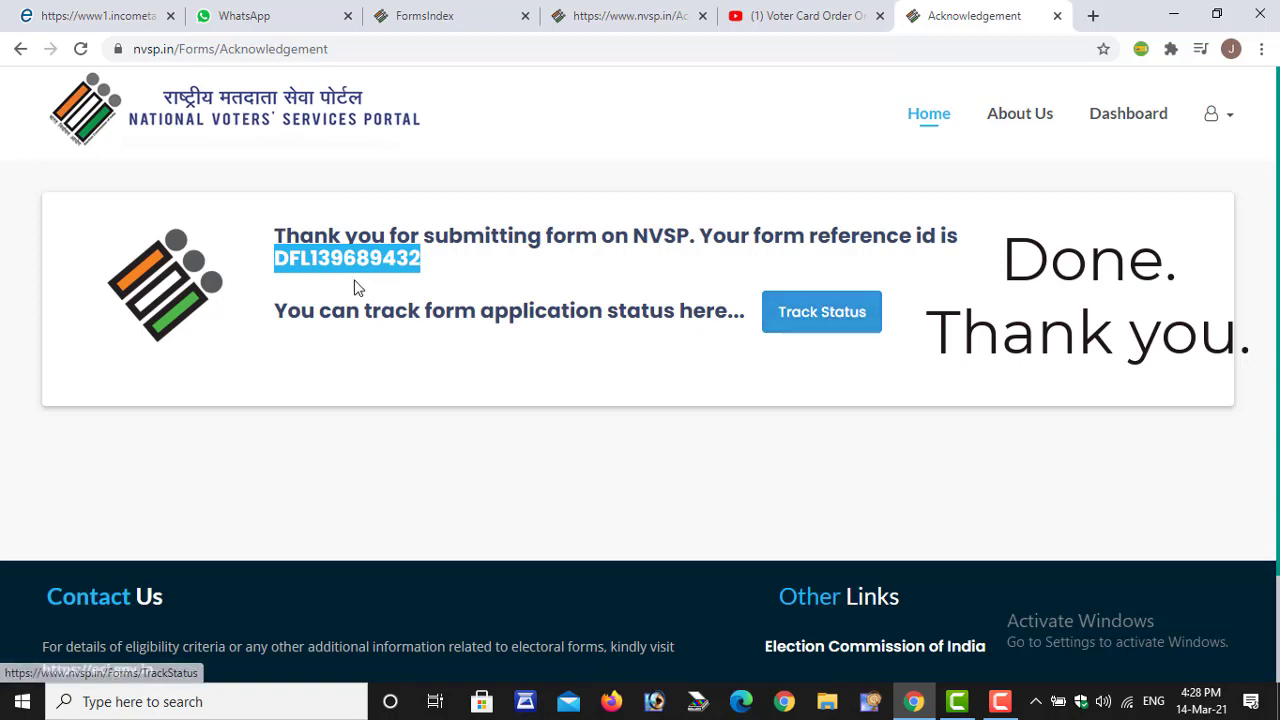
- Open the application status tracking page and look up the application by pasting the copied reference ID
click(533, 298)
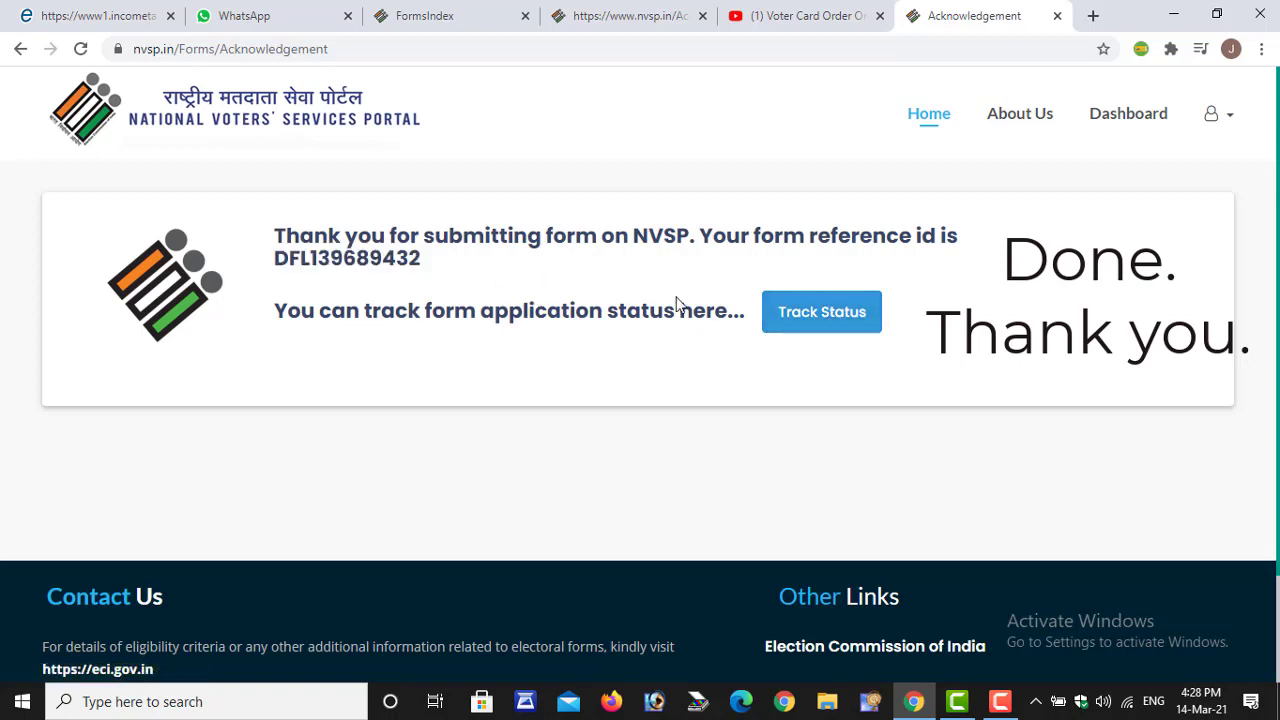
click(808, 323)
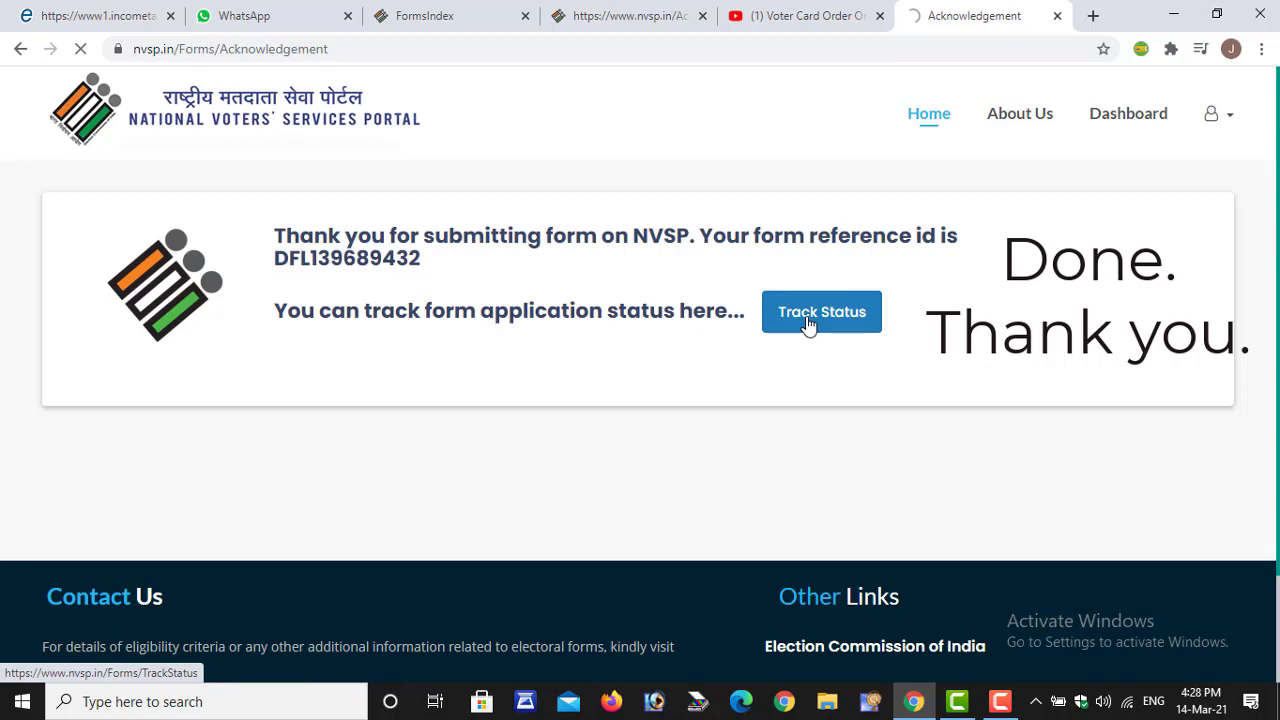
click(629, 368)
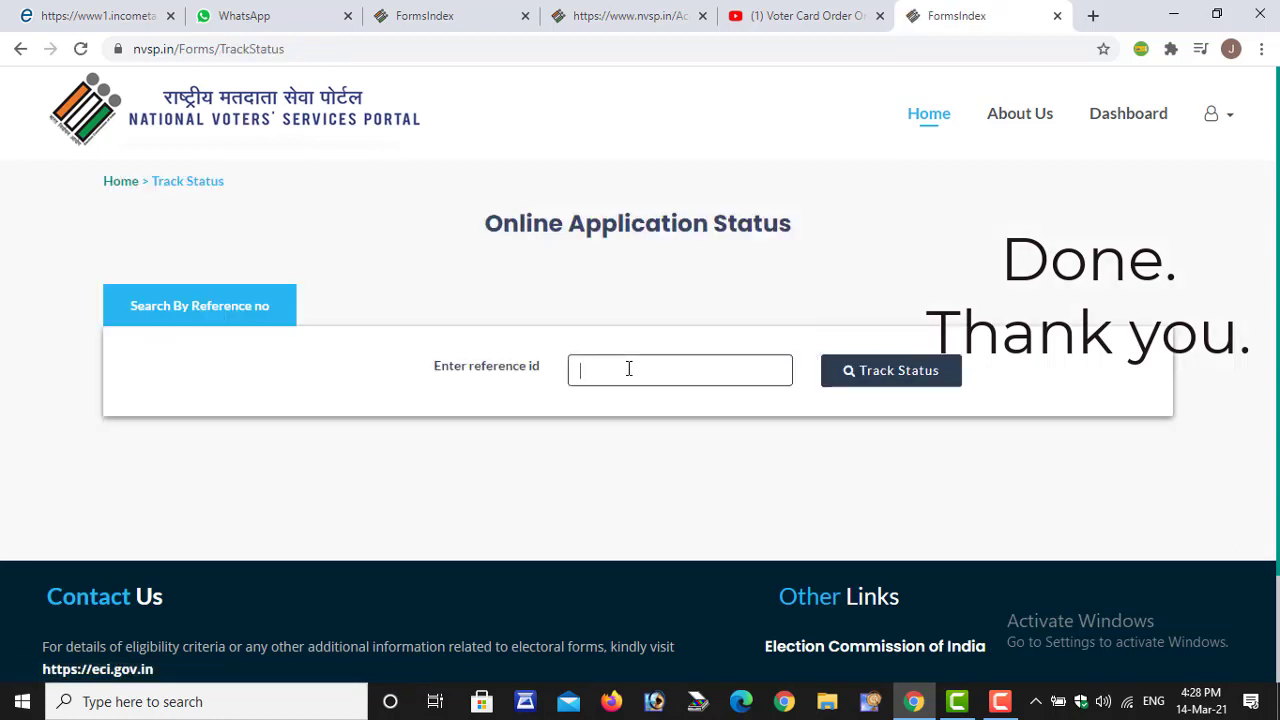
key(ctrl+v)
click(880, 382)
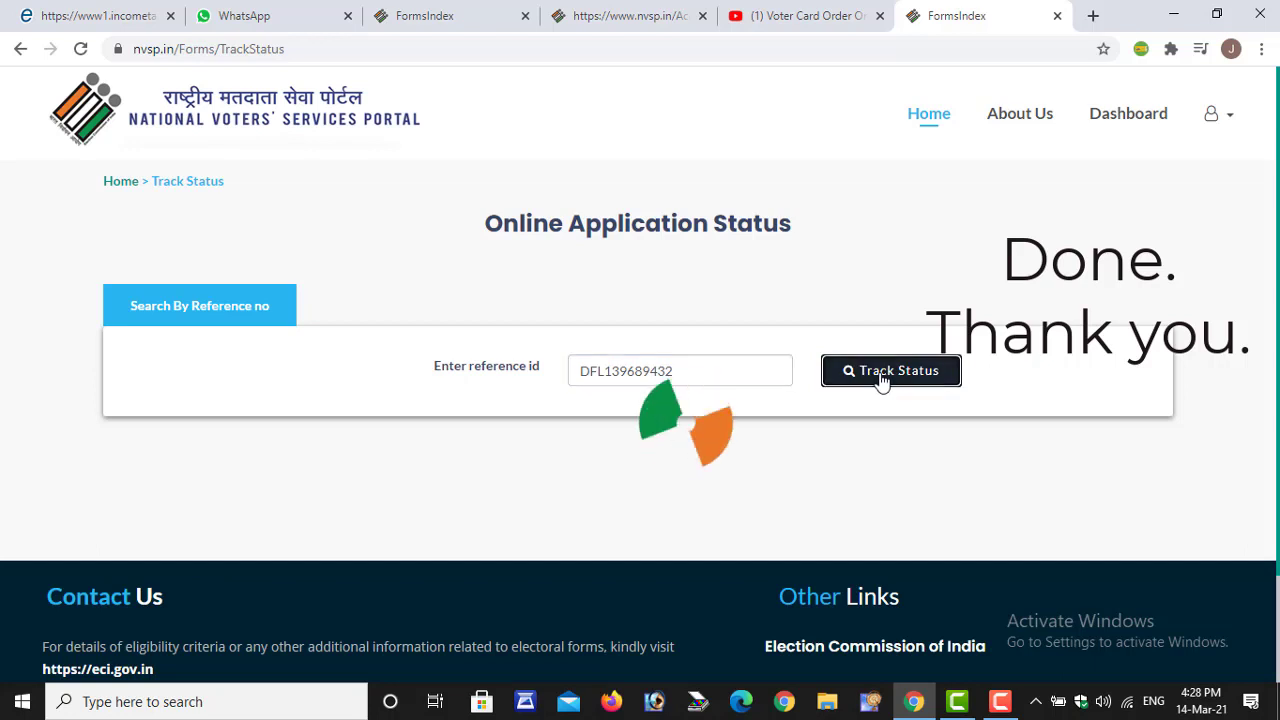
- Examine the tracked application's status and applicant details, and open the portal's dashboard
scroll(583, 333, down, 2)
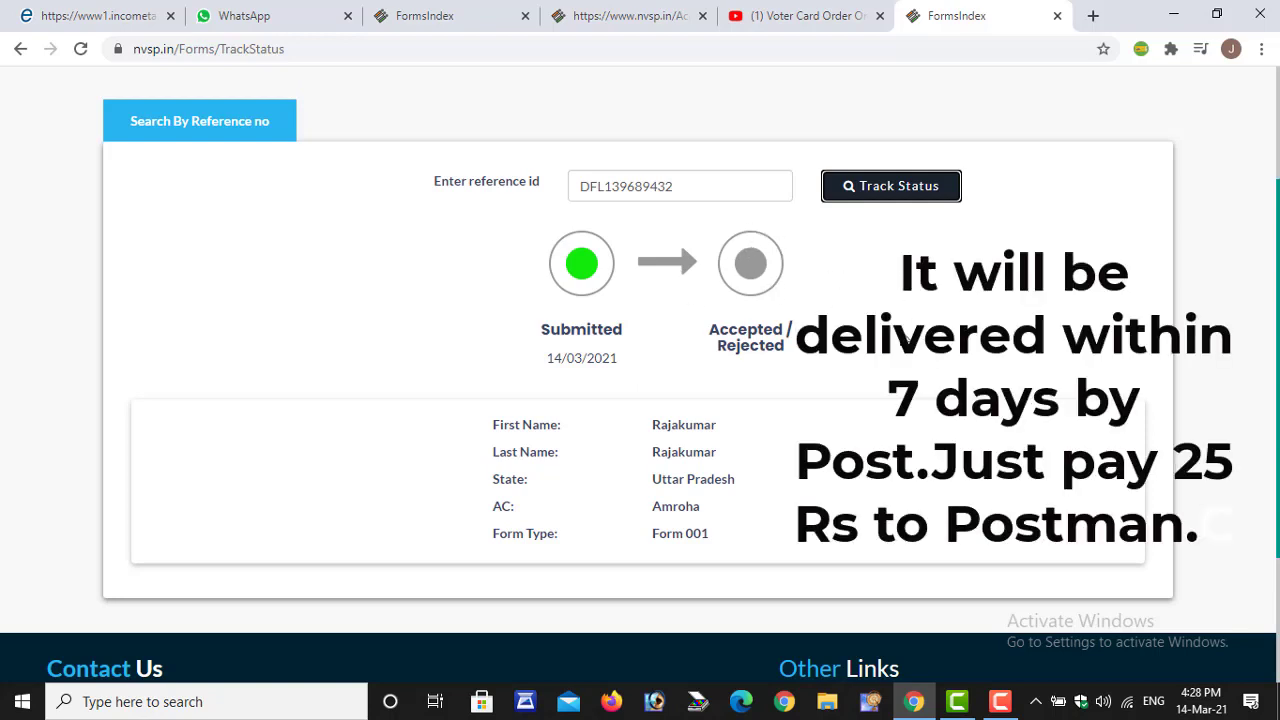
scroll(716, 478, down, 2)
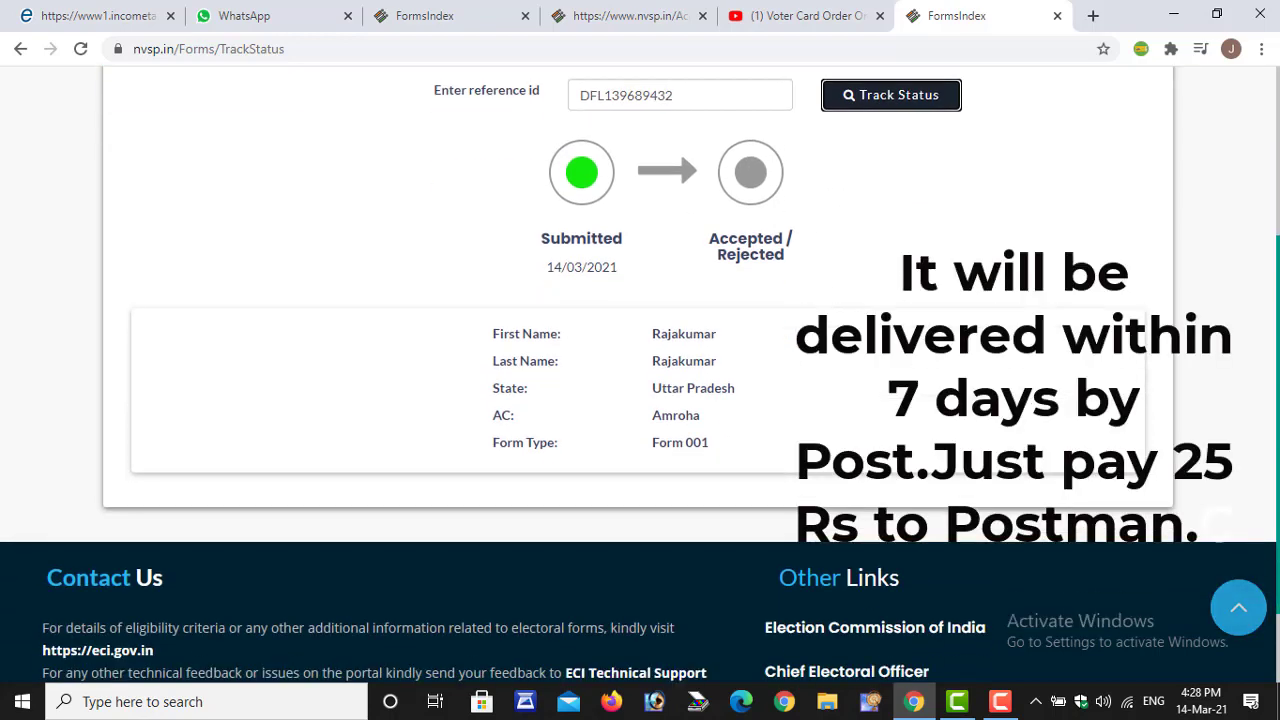
scroll(716, 478, up, 2)
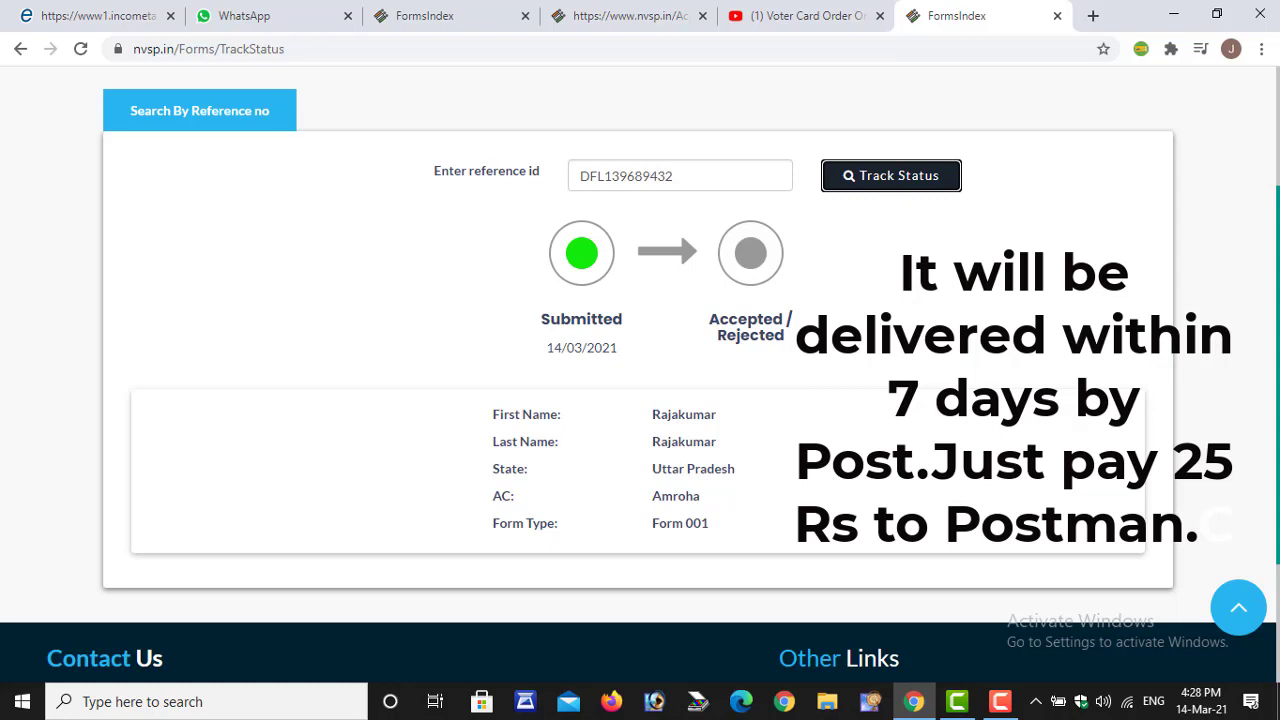
scroll(640, 375, up, 2)
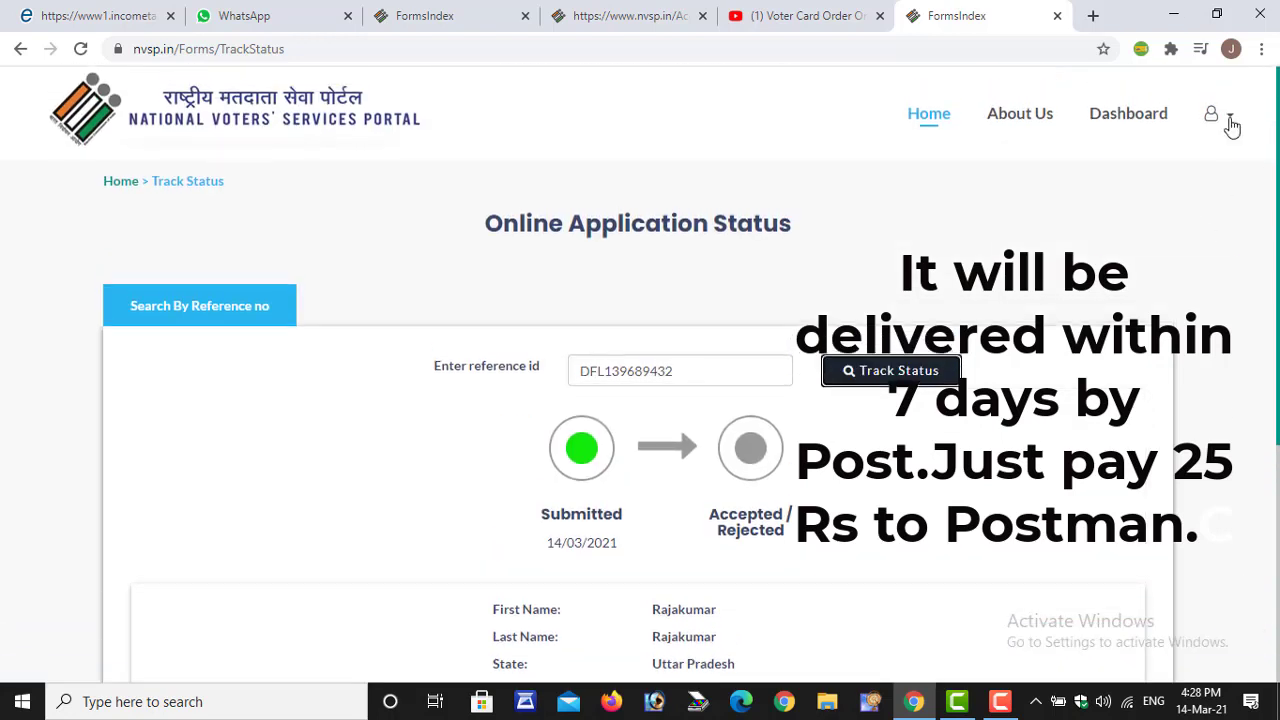
click(1124, 118)
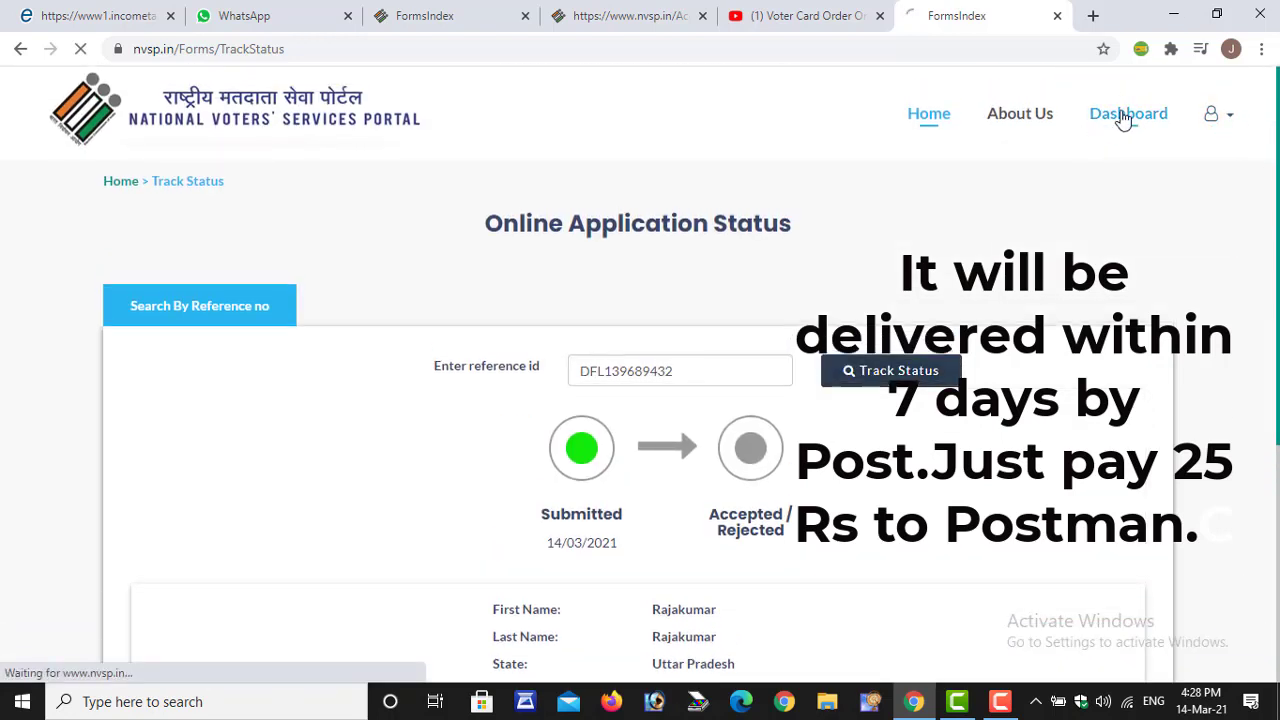